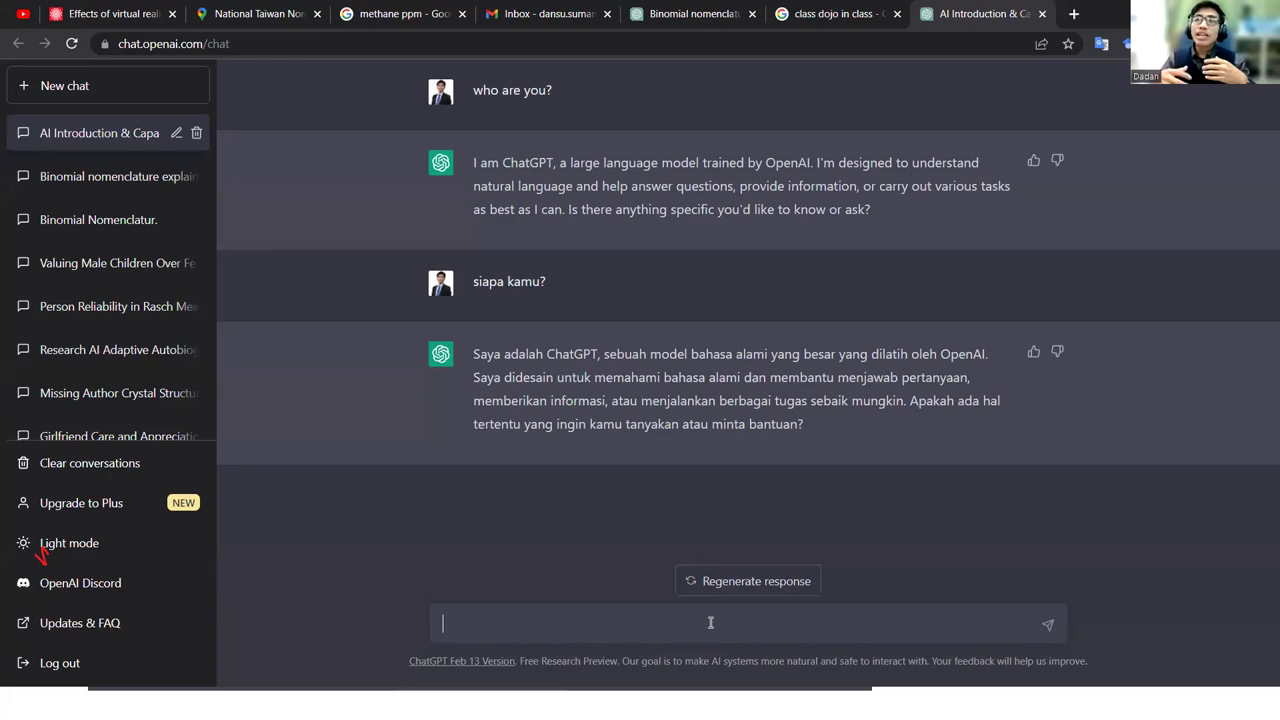
Highlight the ChatGPT page's web address and switch to the PowerPoint slide show
double_click(236, 40)
click(236, 40)
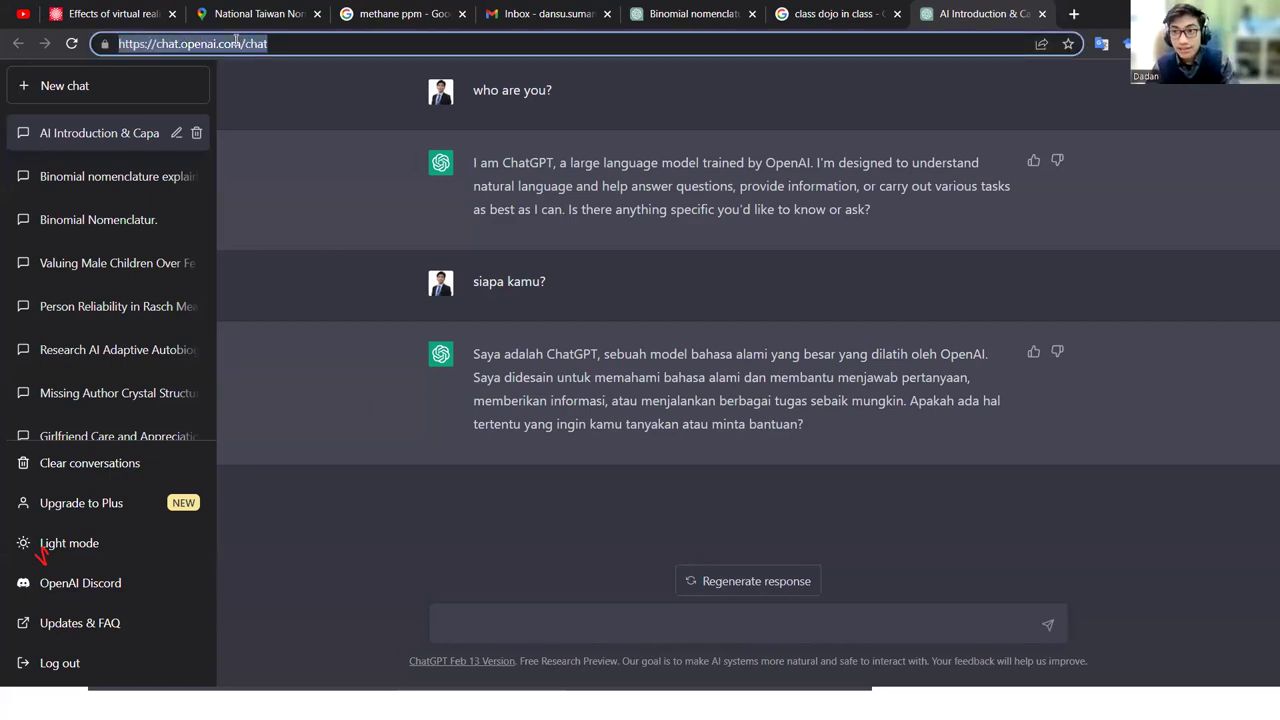
click(306, 186)
key(alt+Tab)
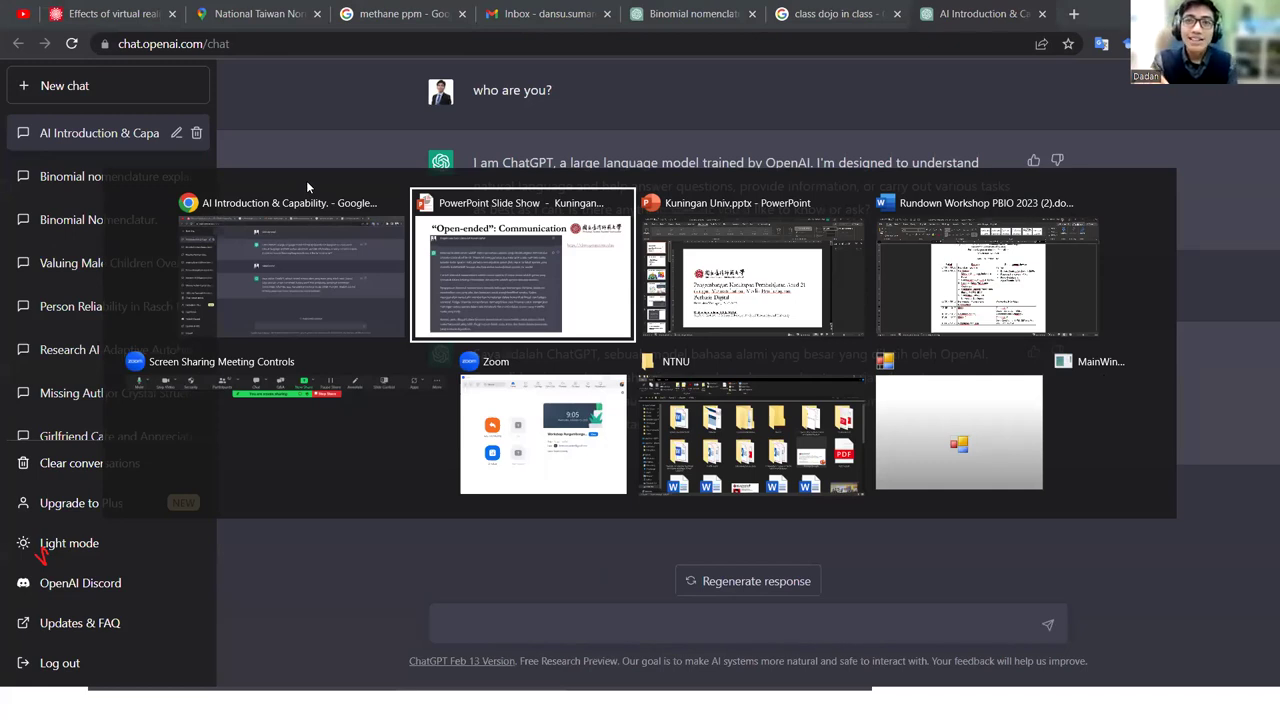
key(alt+Tab)
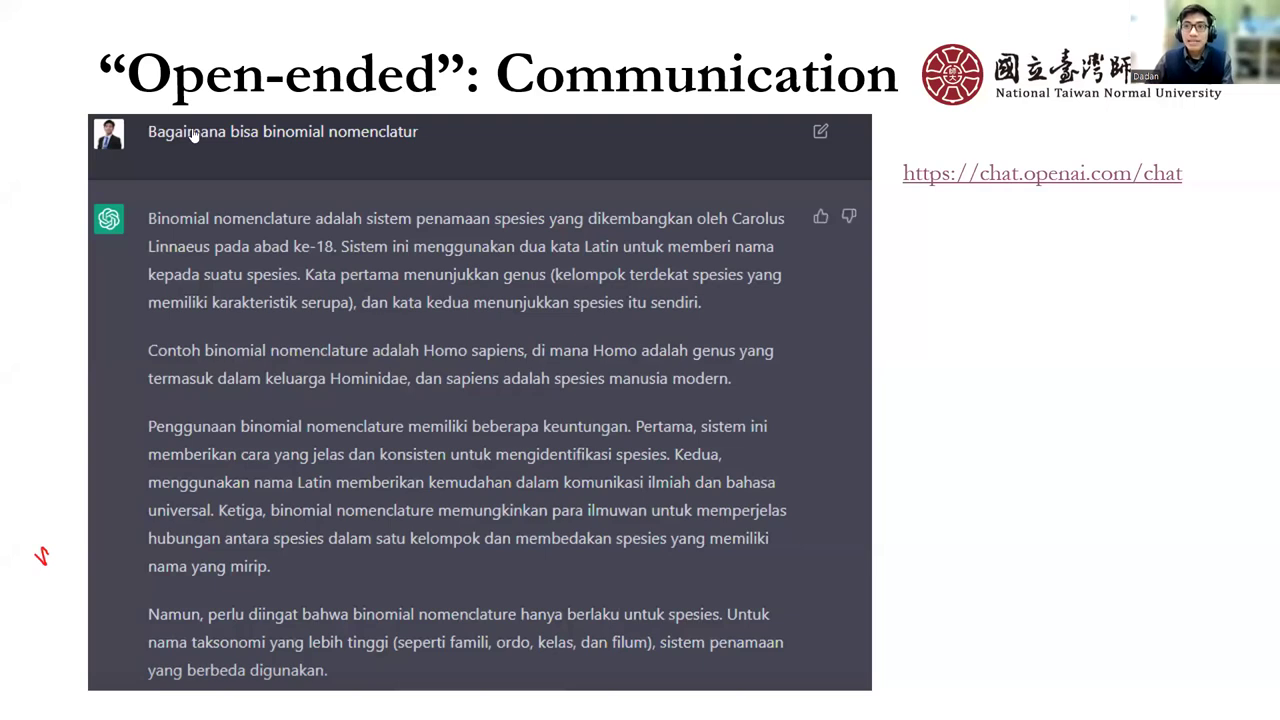
Switch back to ChatGPT and send an Indonesian request for a poem ("puisi")
key(alt+Tab)
text(isakn saya puisi)
key(Return)
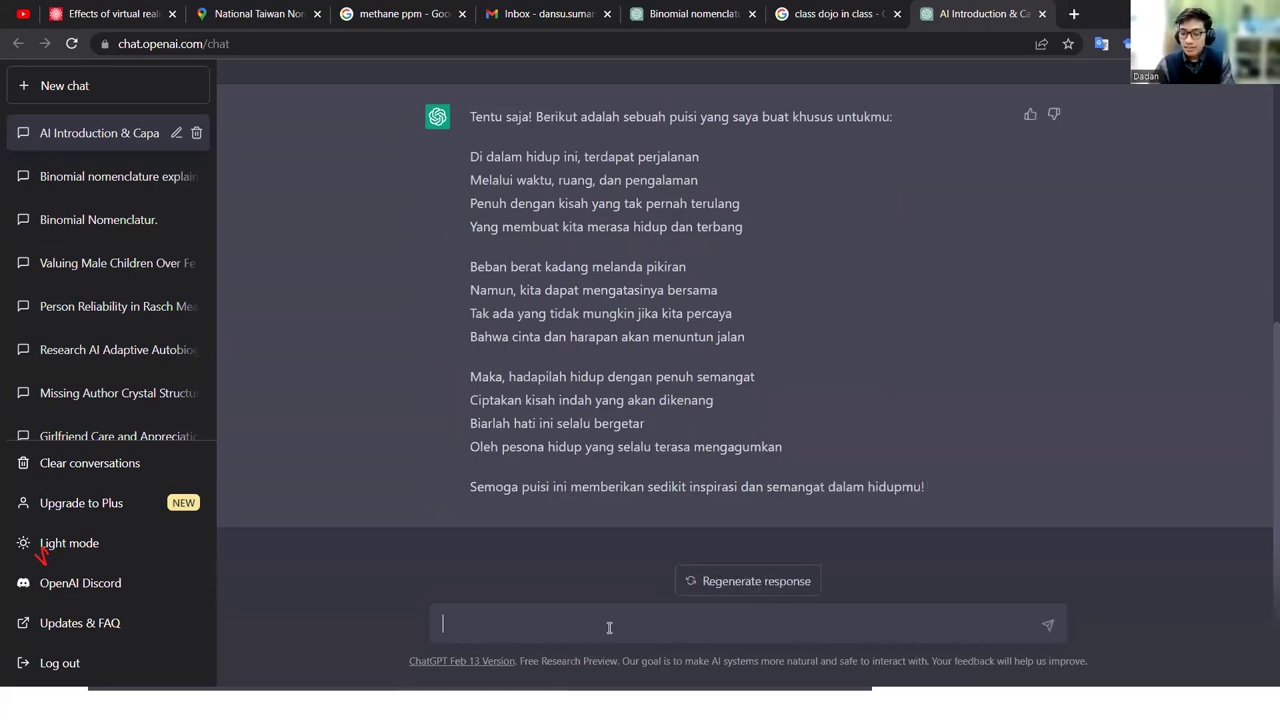
Send ChatGPT the prompt "buatkan saya pendahuluan penelitian tentang biologi molekuler" and review the reply
text(buatkan sa)
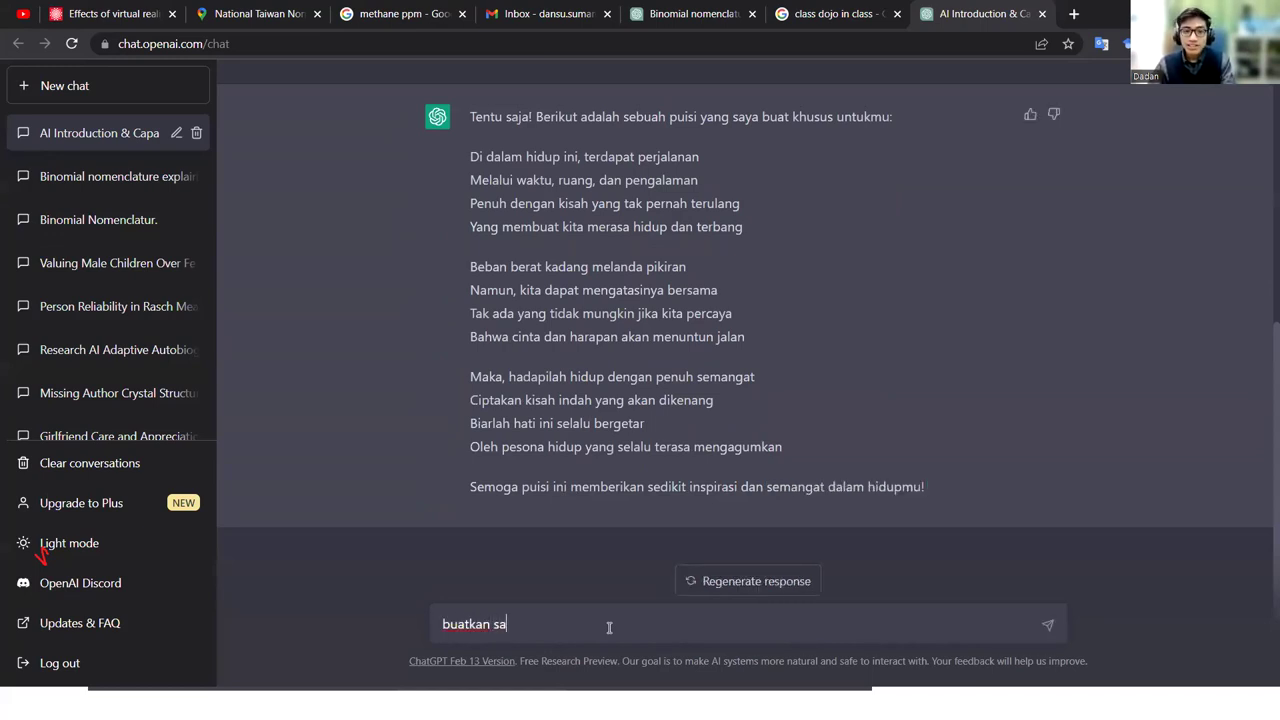
text(yu pend)
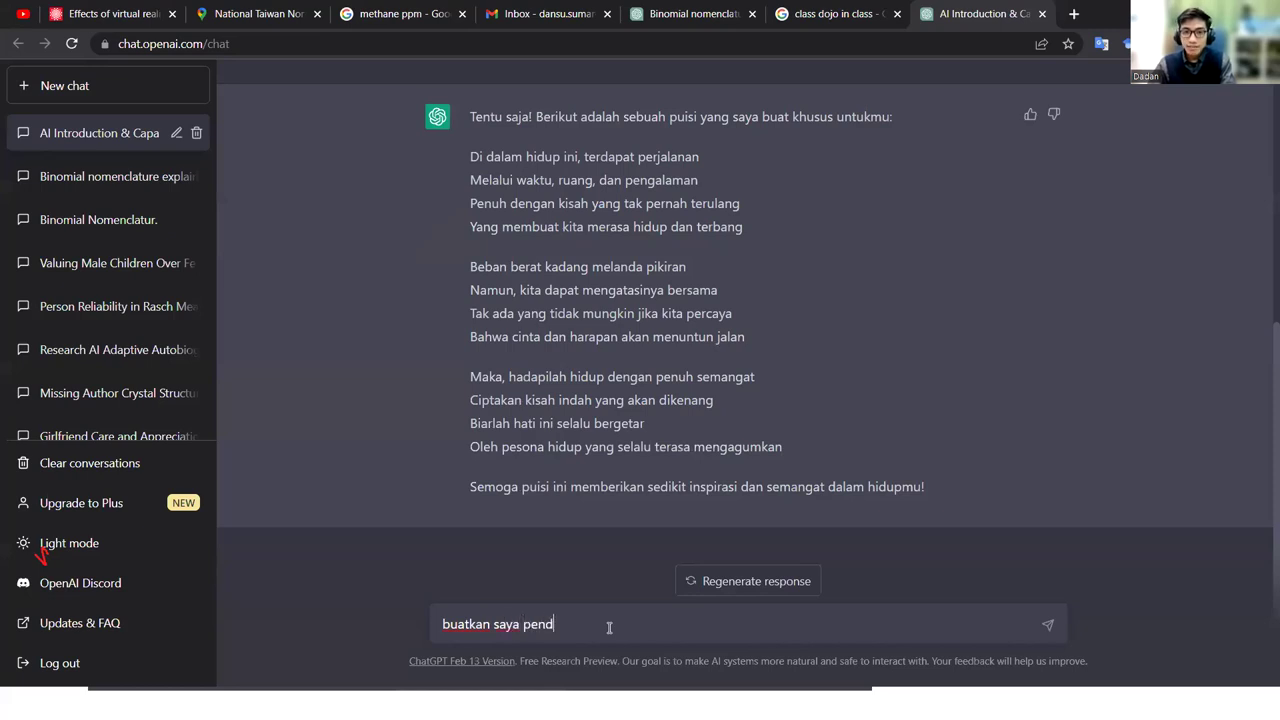
text(ahuluan penel)
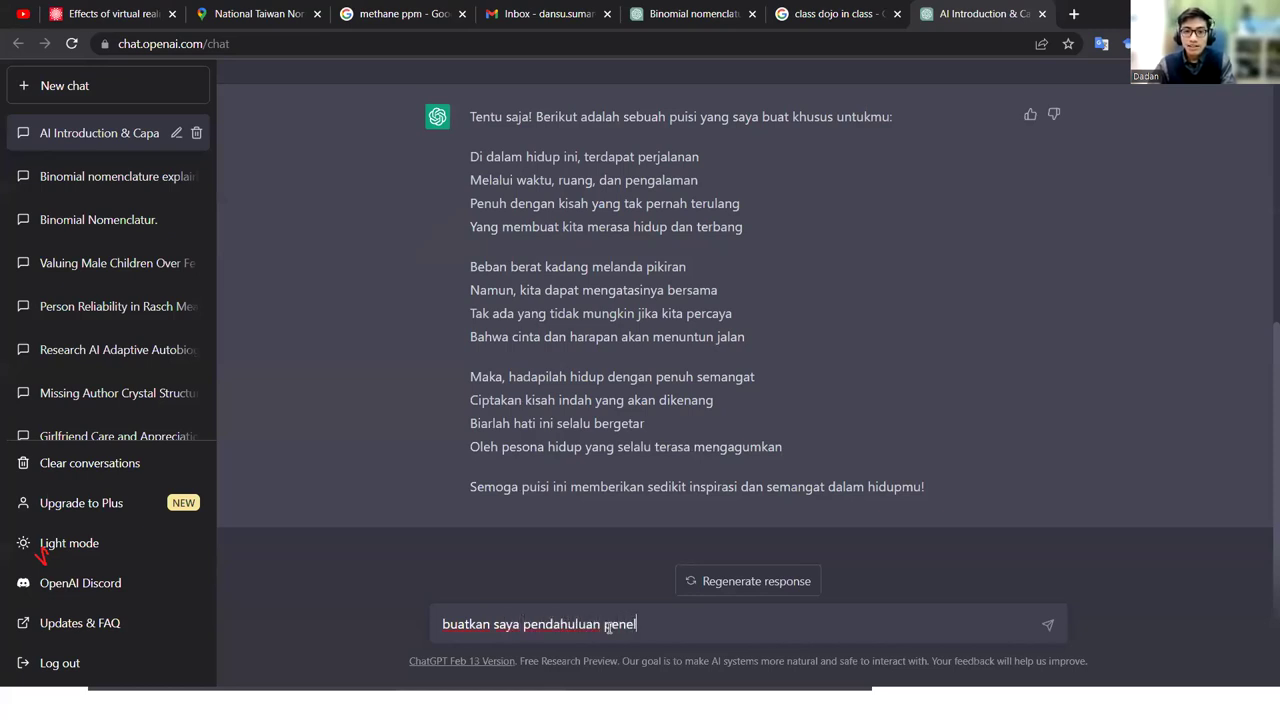
text(itian tentang b)
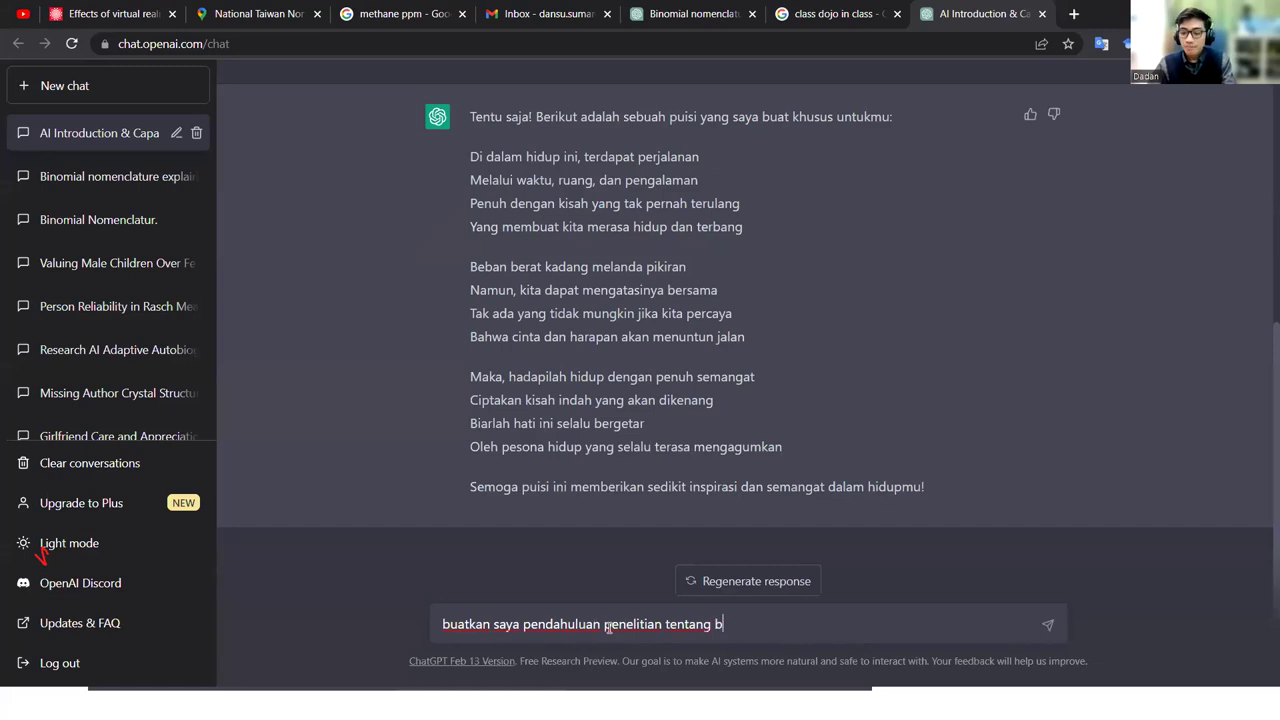
text(iologi m)
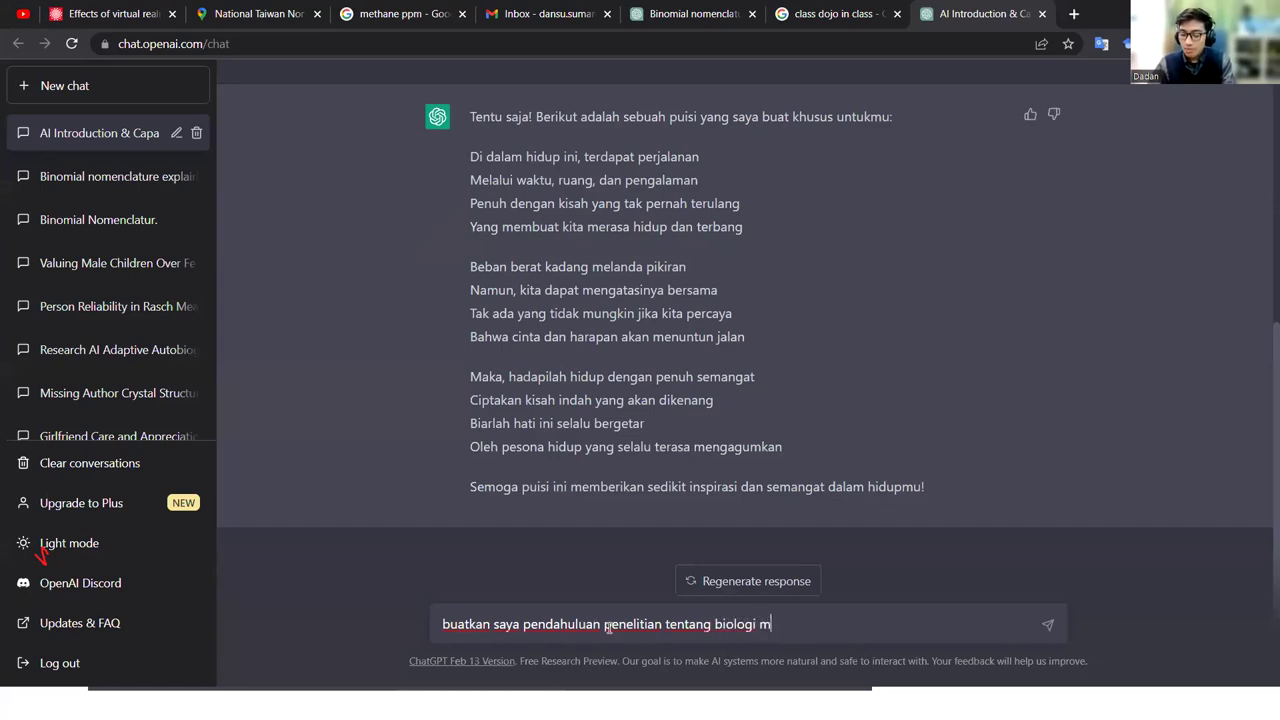
text(olekulker)
key(Return)
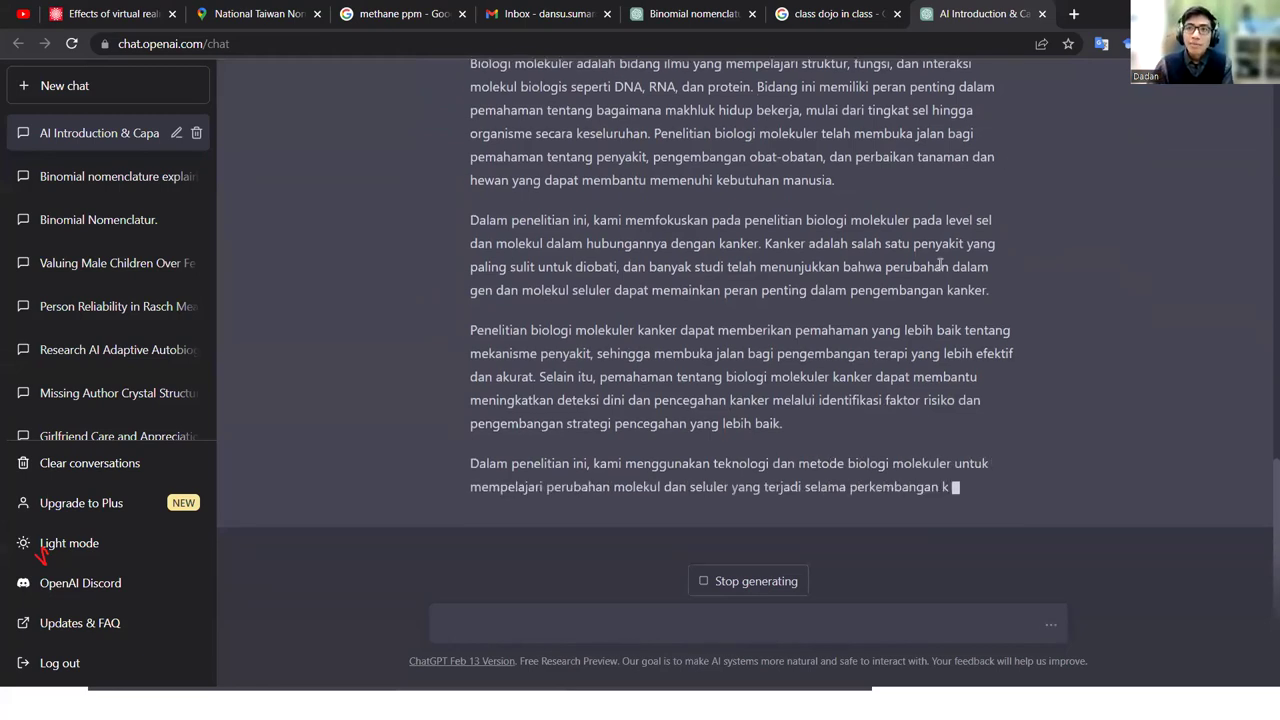
scroll(928, 294, up, 5)
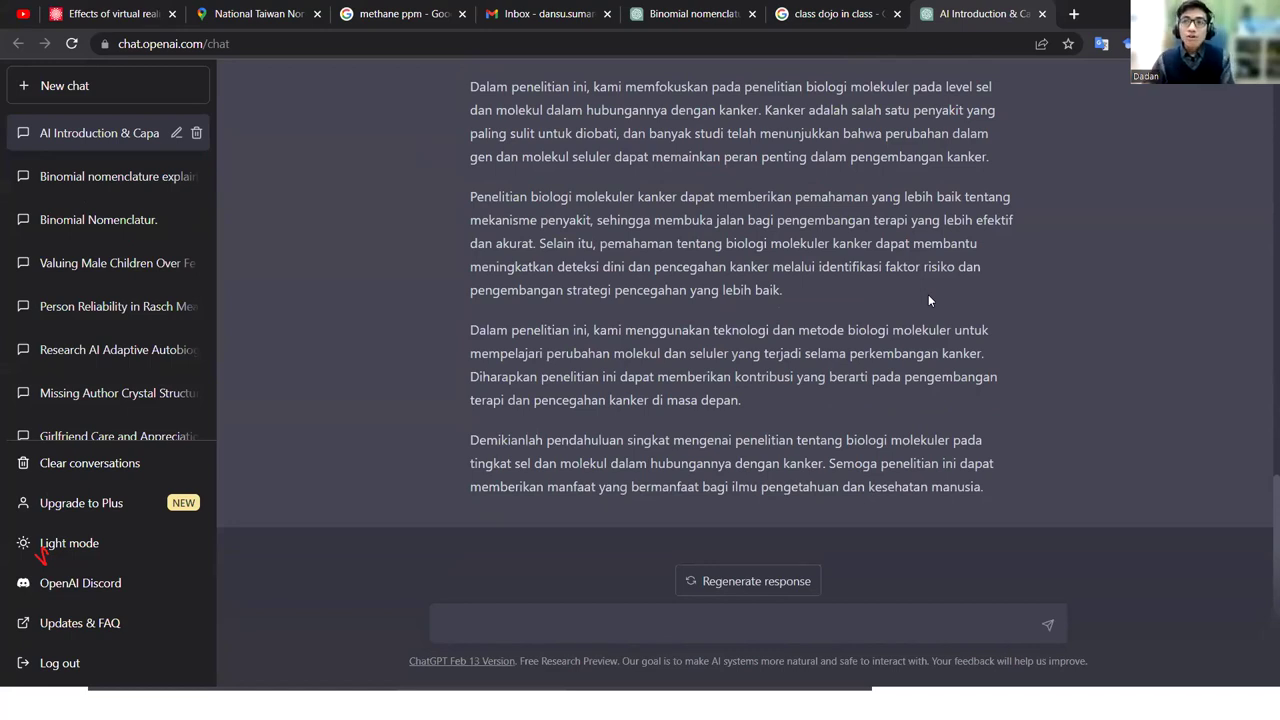
Switch to the PowerPoint slide show and underline "Remembering" and "Analyzing" with the red pen on the "Implikasi Simple" slide
key(alt+Tab)
key(alt+Tab)
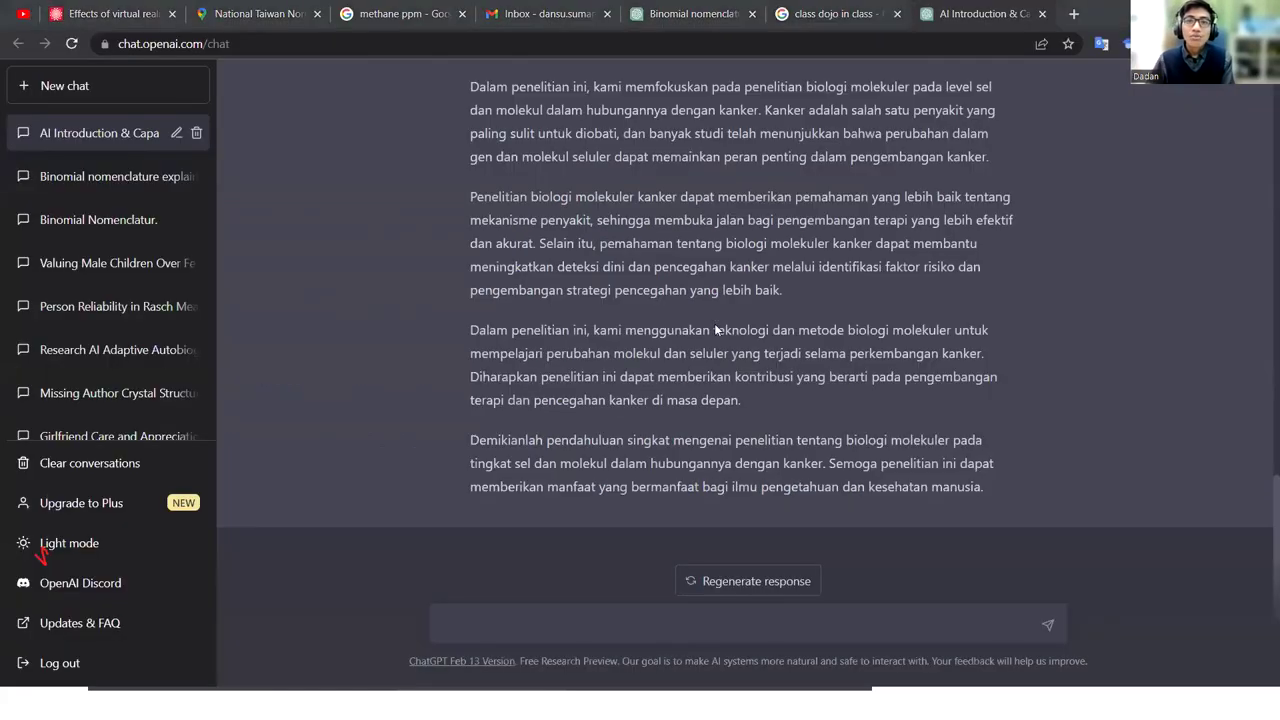
key(alt+Tab)
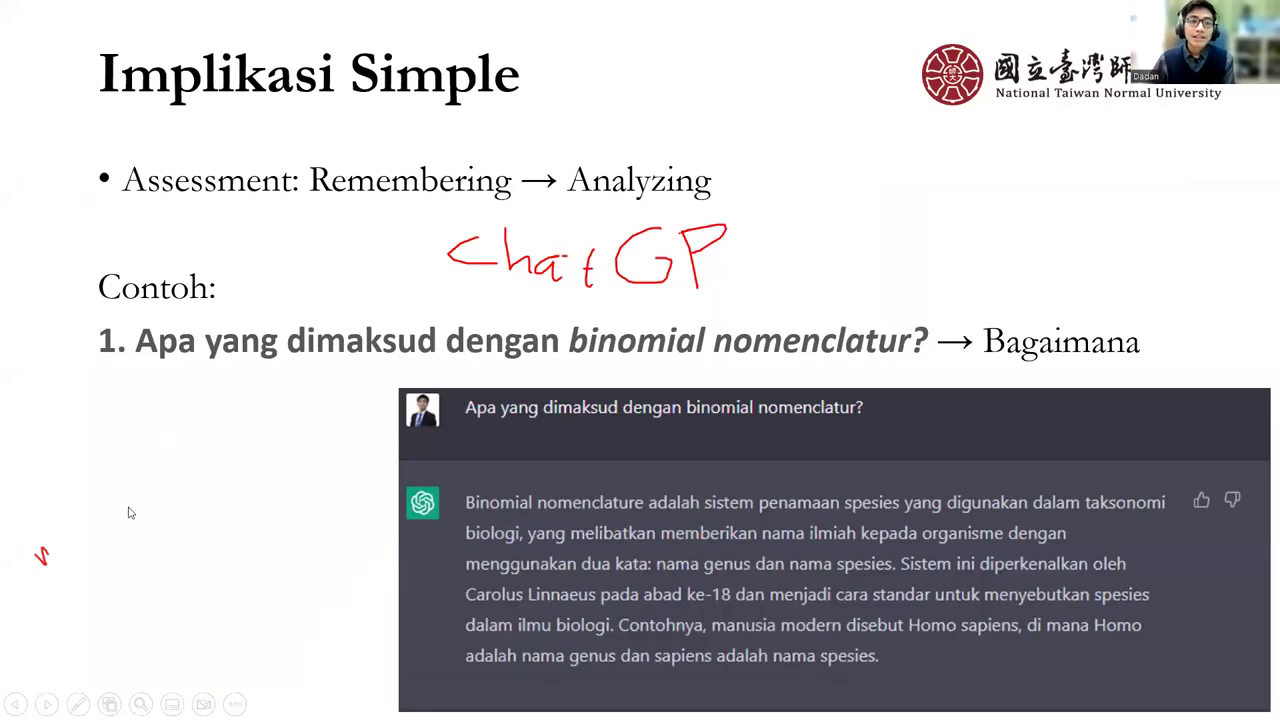
click(78, 704)
click(40, 560)
drag(334, 203, 505, 206)
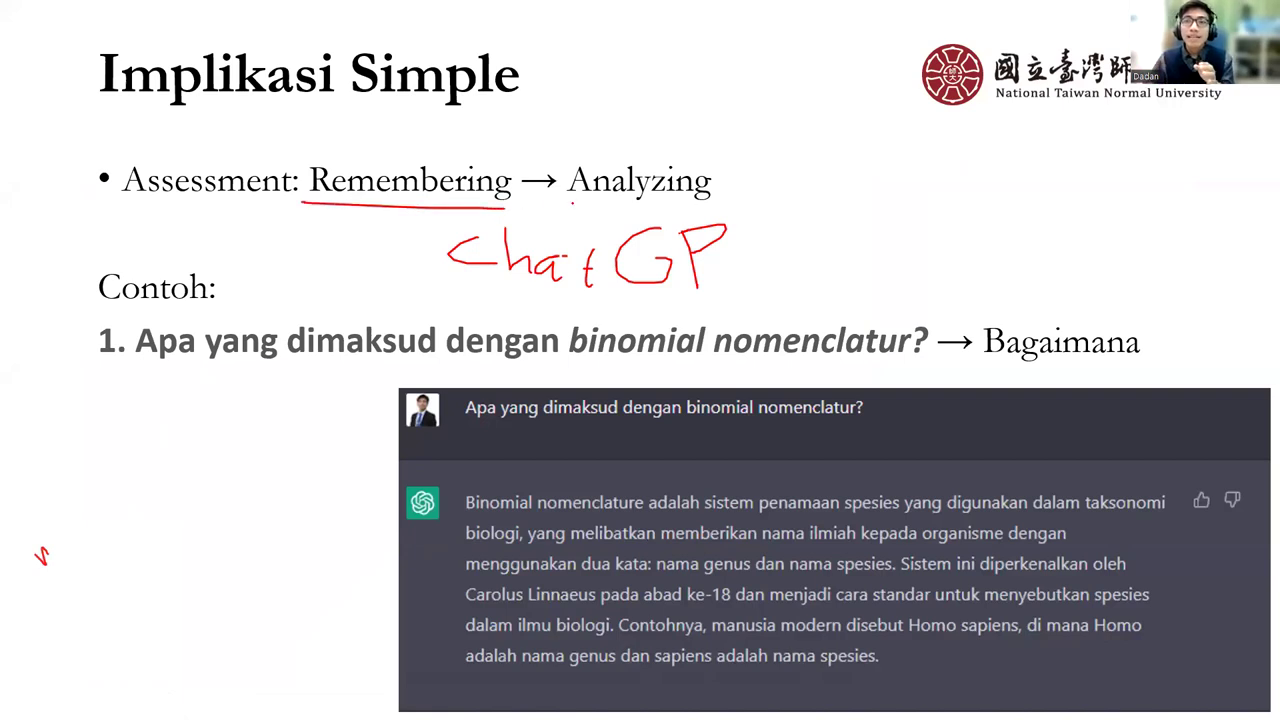
drag(584, 203, 745, 207)
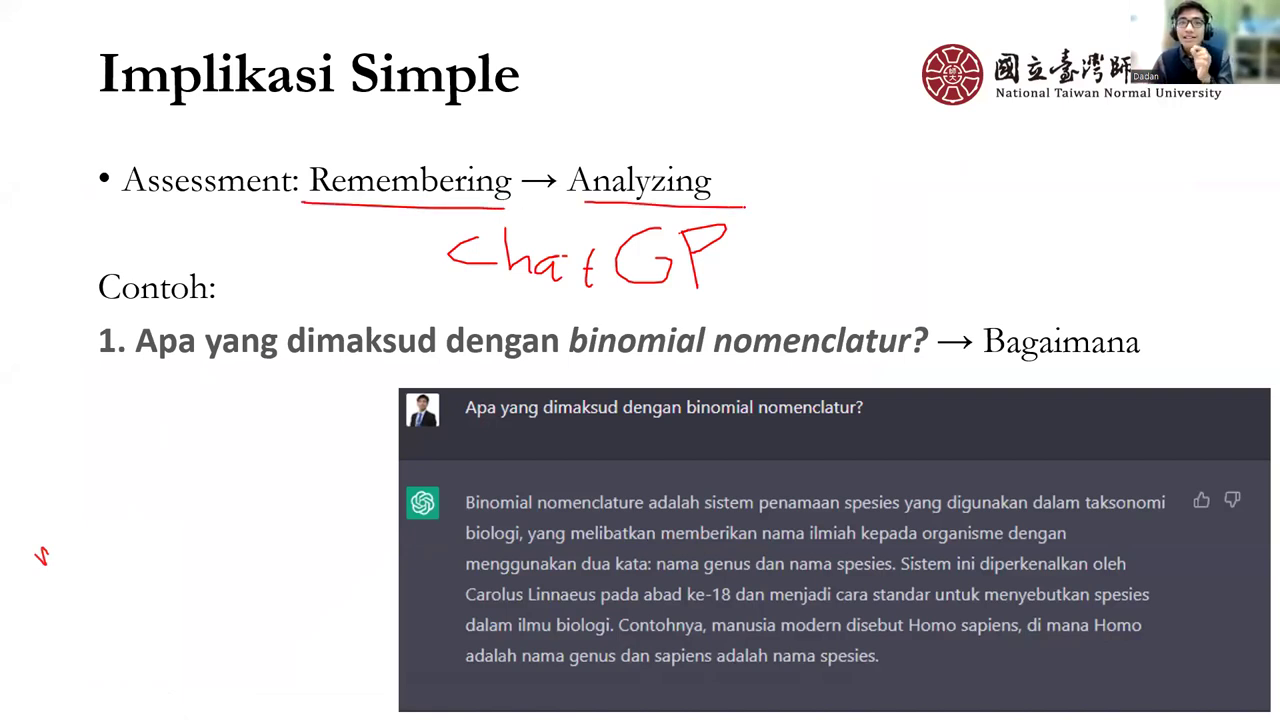
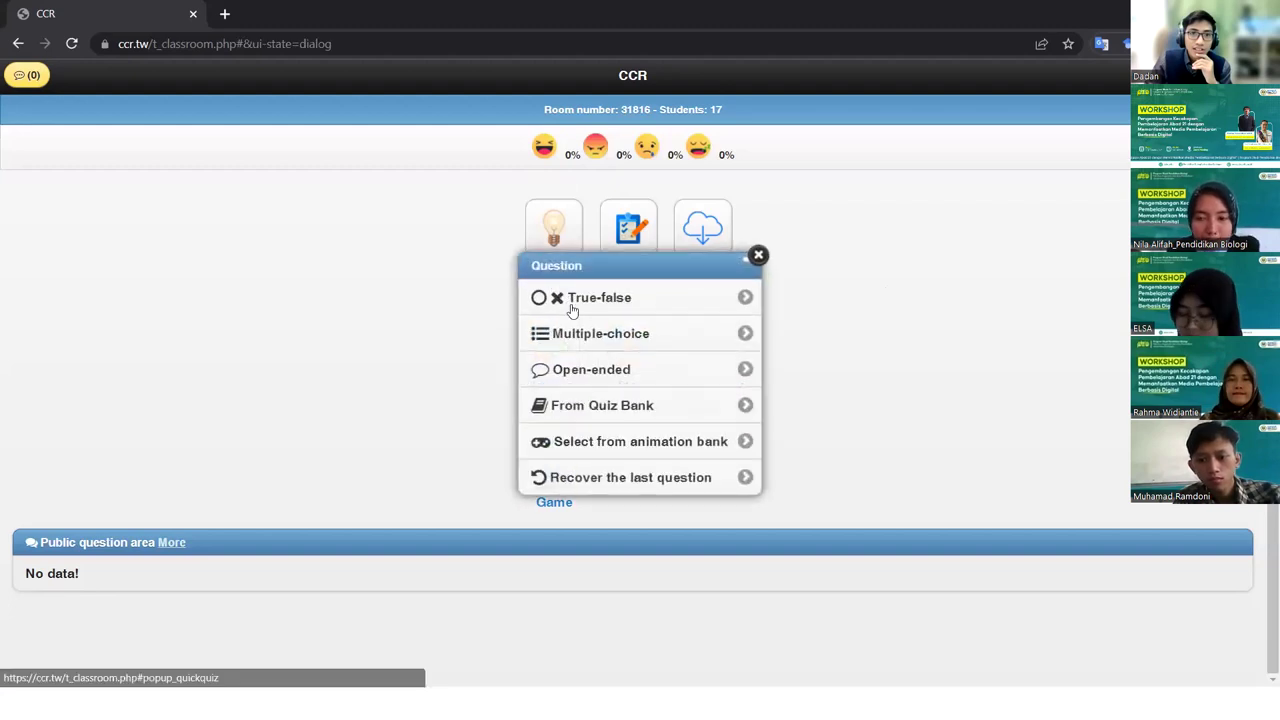
click(671, 337)
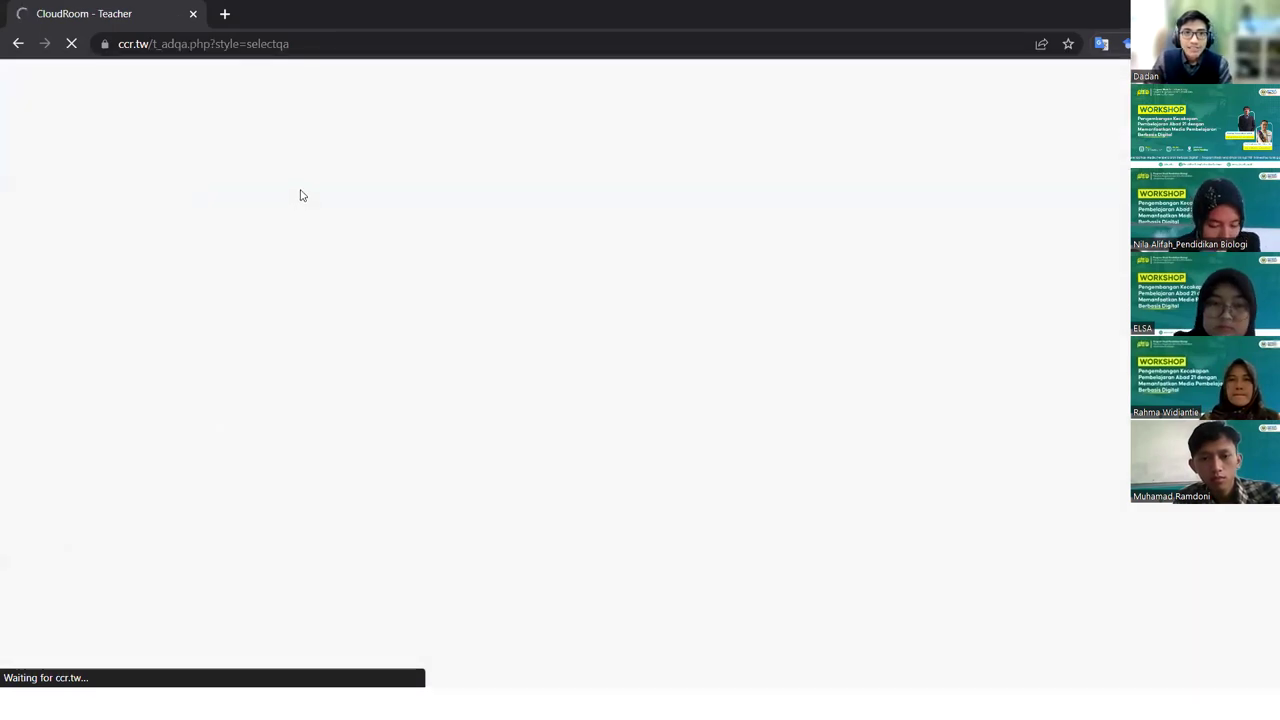
click(268, 196)
text(Hadi)
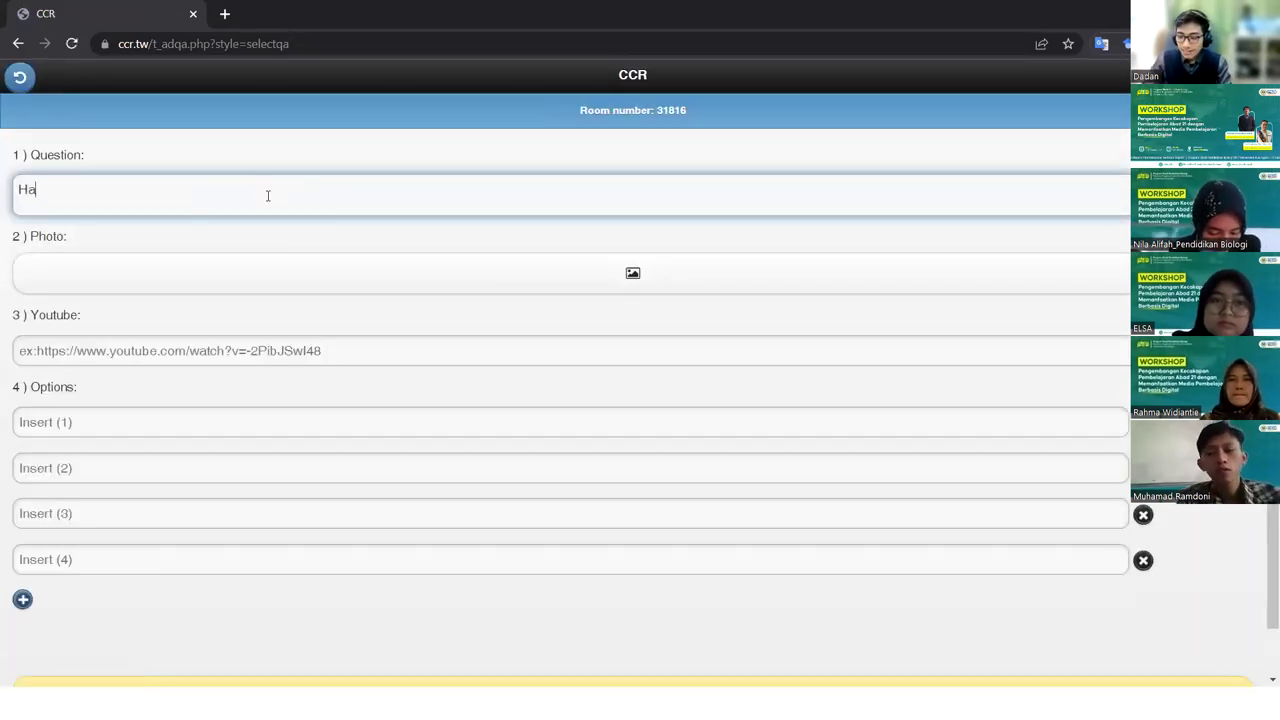
click(22, 85)
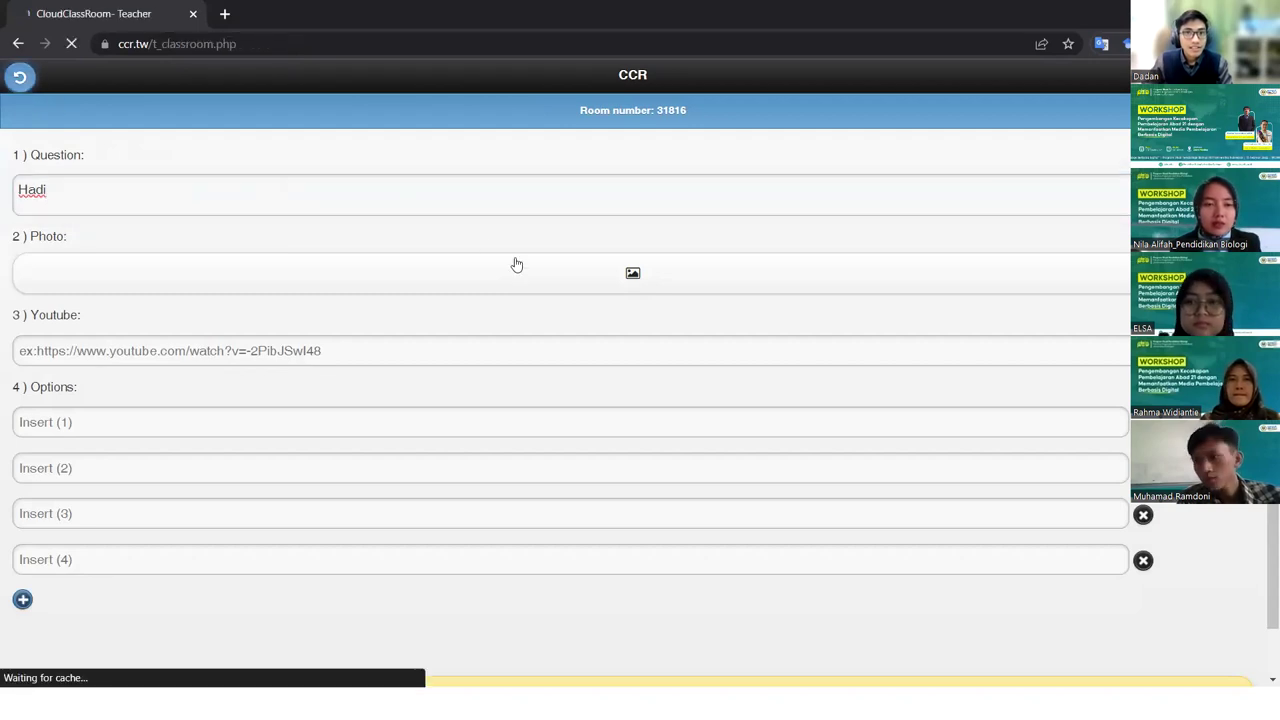
Create a true-false question reading "Apakah kalian hadir?" and submit it to the students
click(567, 233)
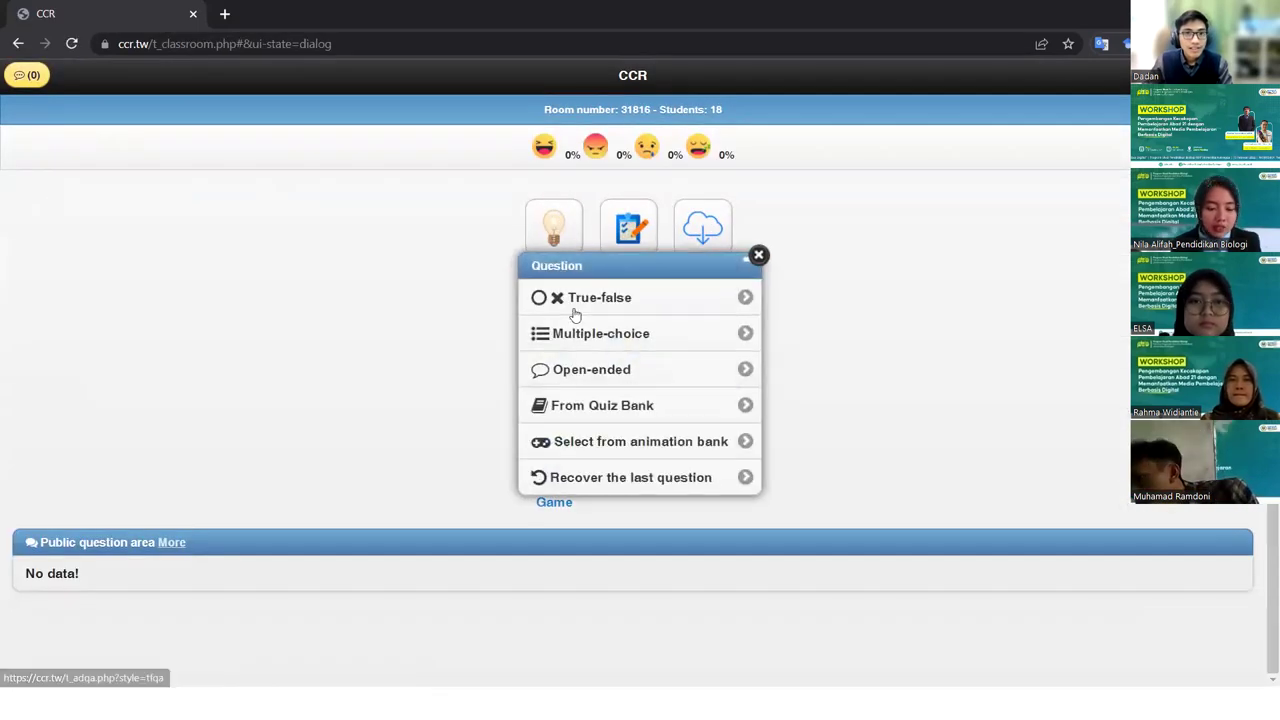
click(580, 309)
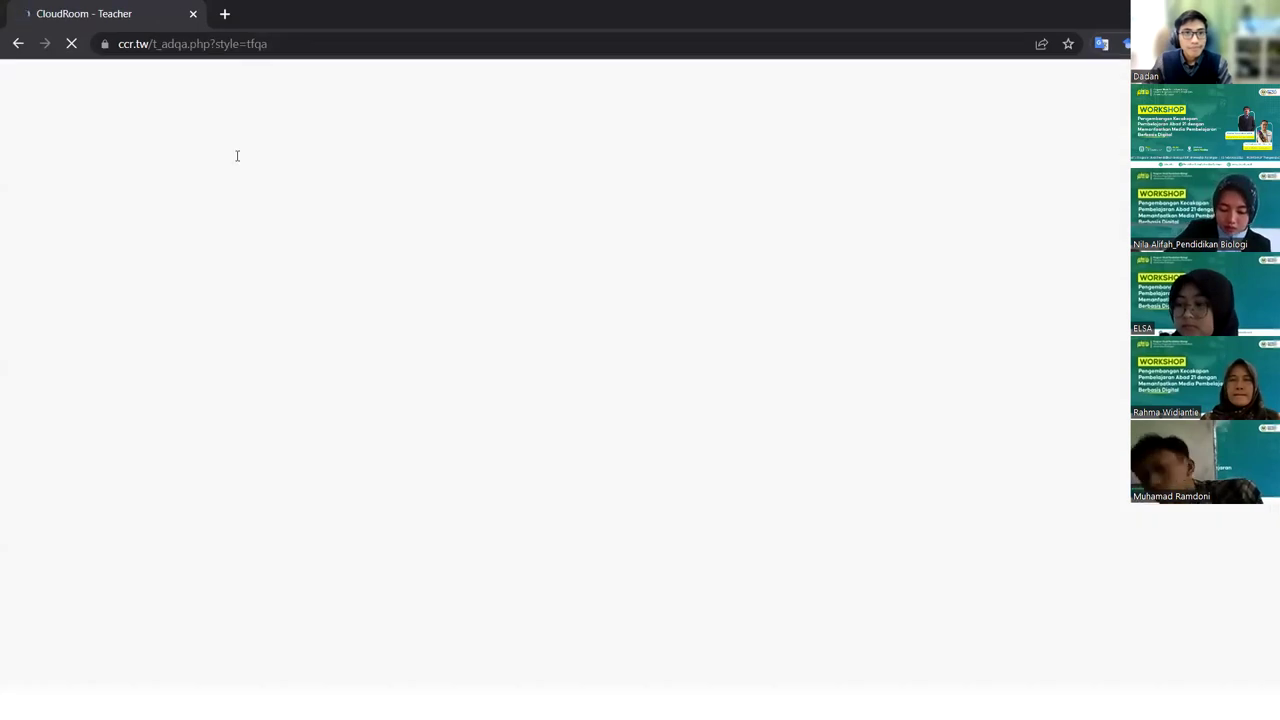
click(238, 200)
text(Apakah kalian hadiur)
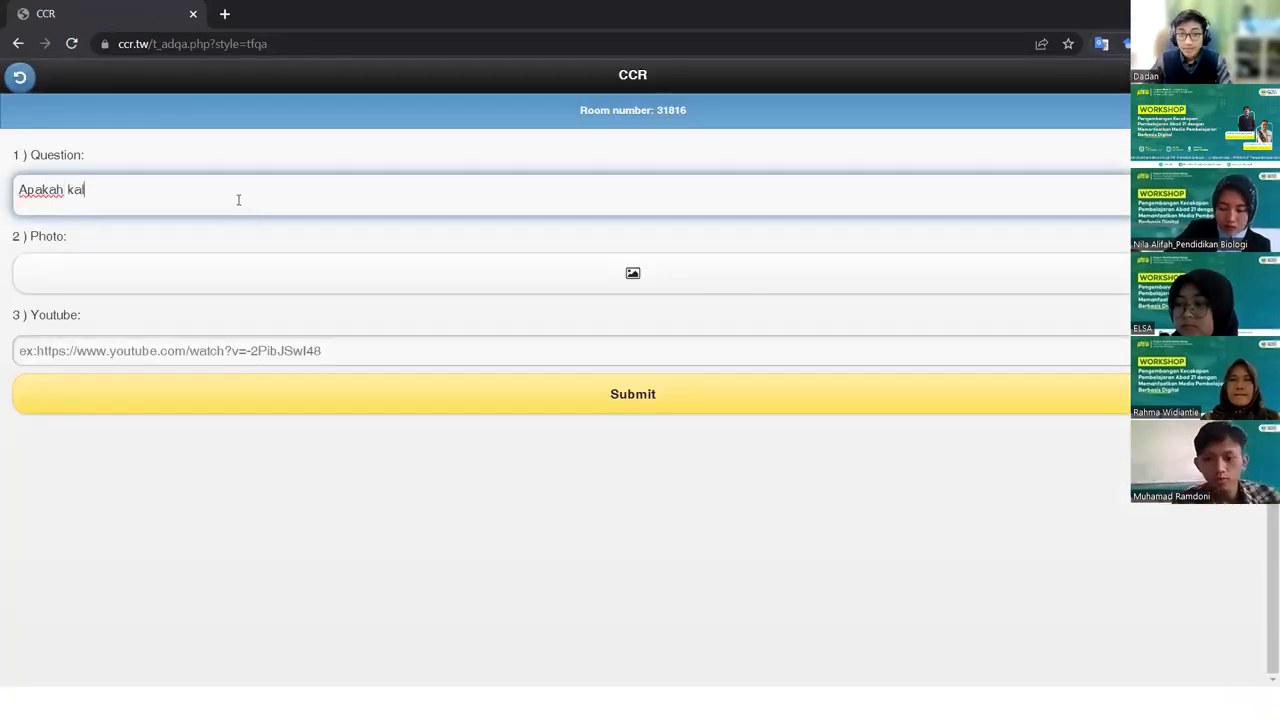
key(BackSpace)
key(BackSpace)
text(r)
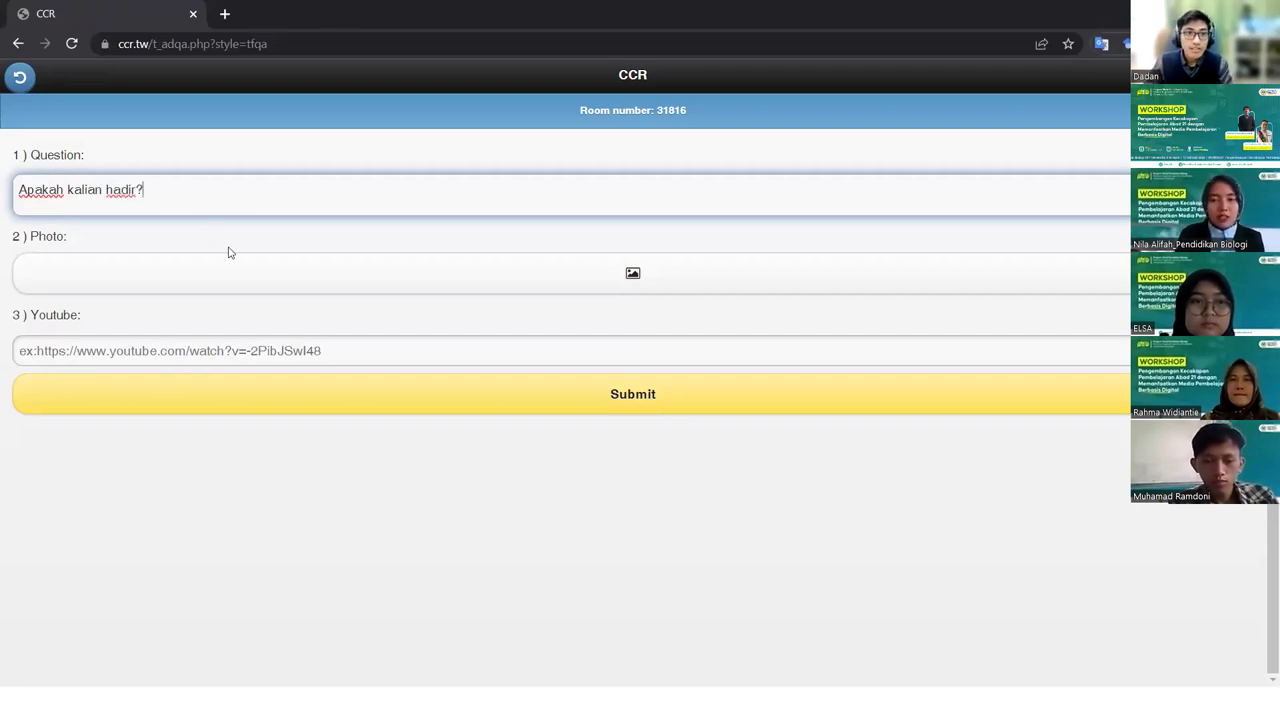
click(660, 402)
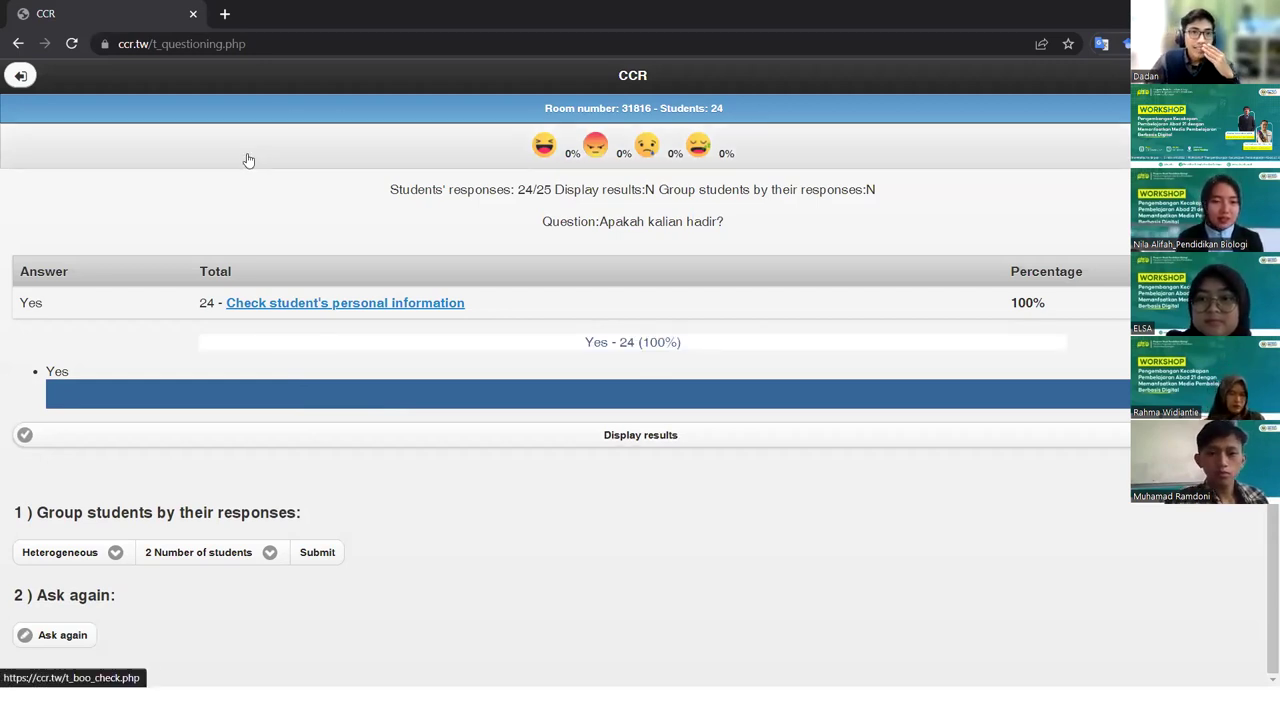
Leave the true-false question's response page and start a new open-ended question
click(20, 76)
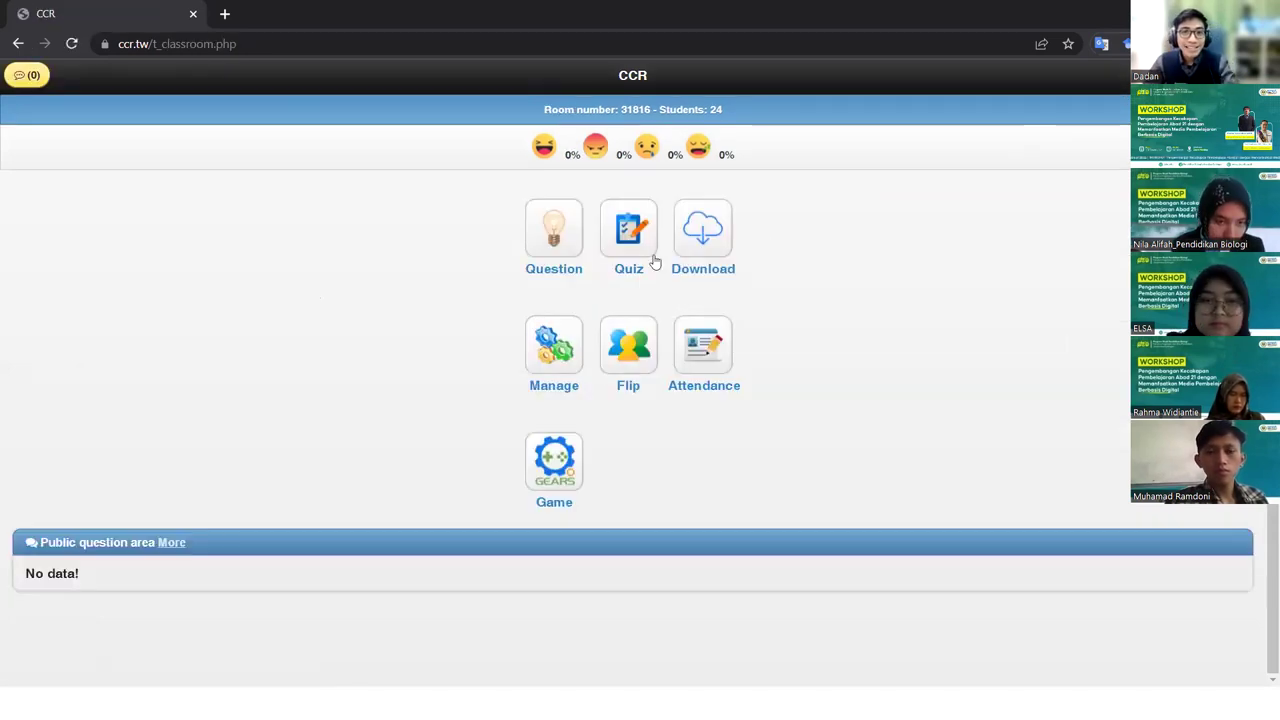
click(568, 245)
click(572, 236)
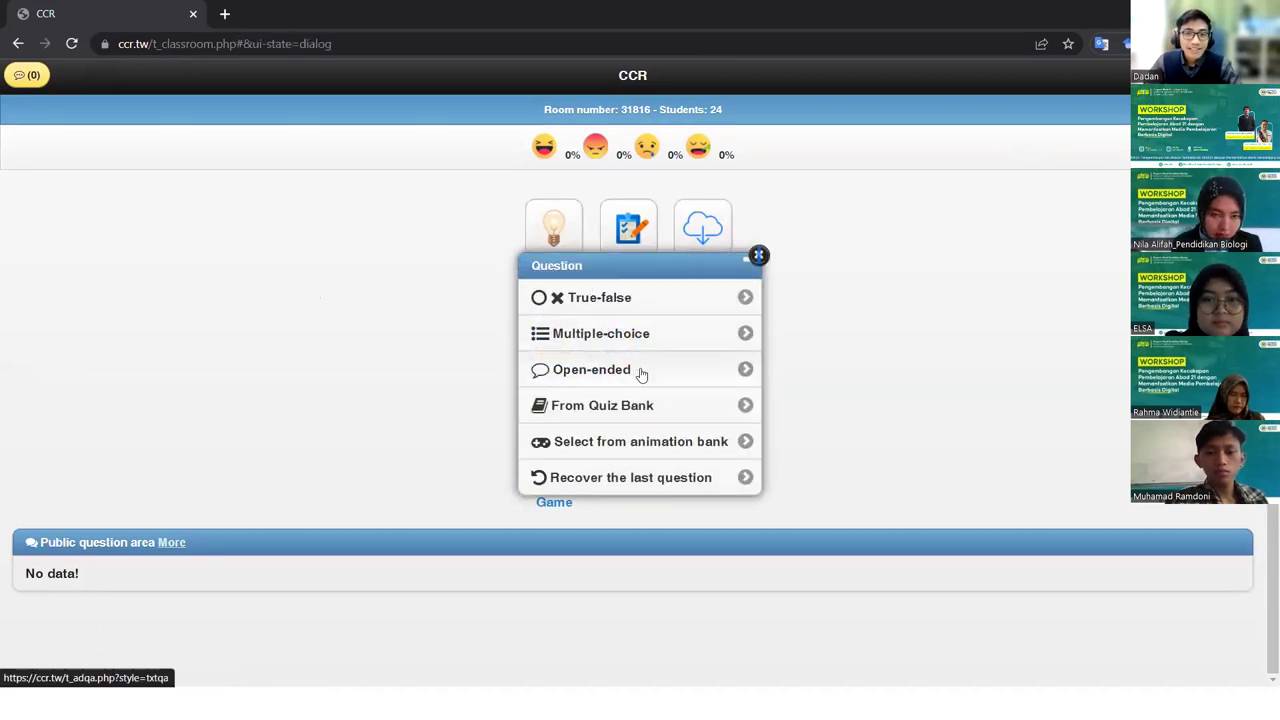
click(640, 369)
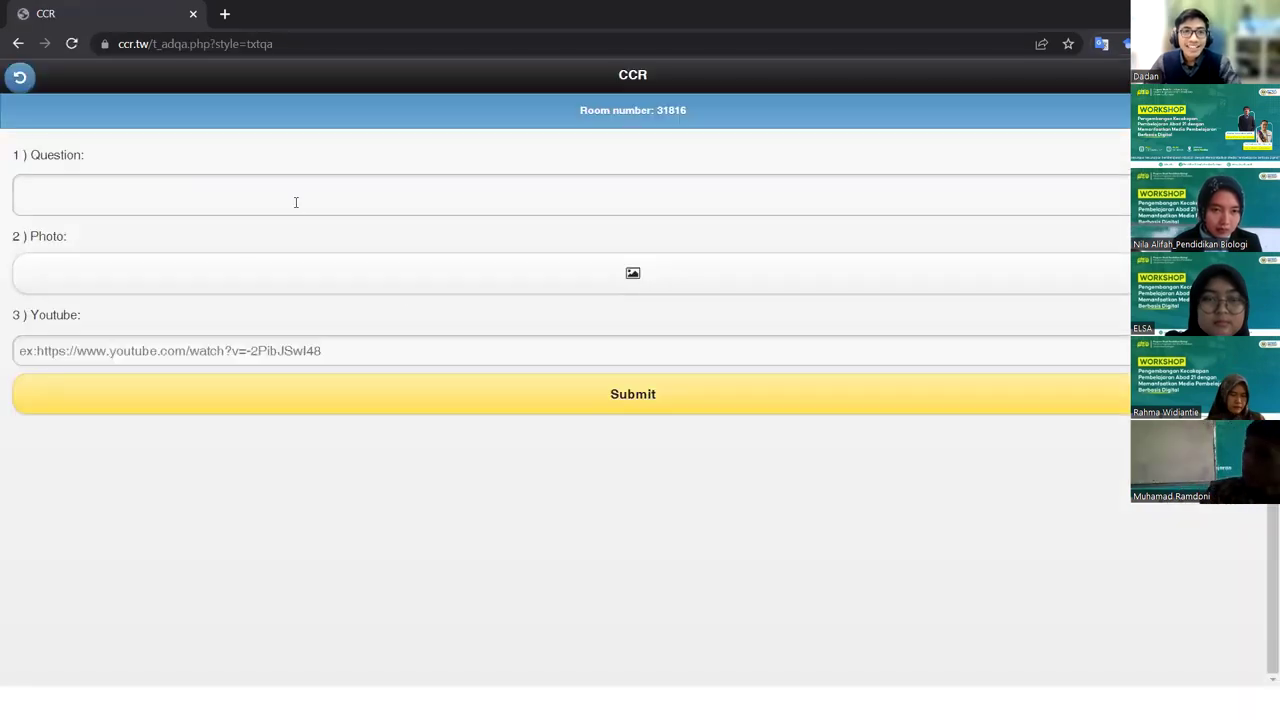
Enter "Skill apa yang harus di kuasai di Abad 21? Selain 4C" as the question, submit it and view the students' answers
click(254, 180)
text(Skill)
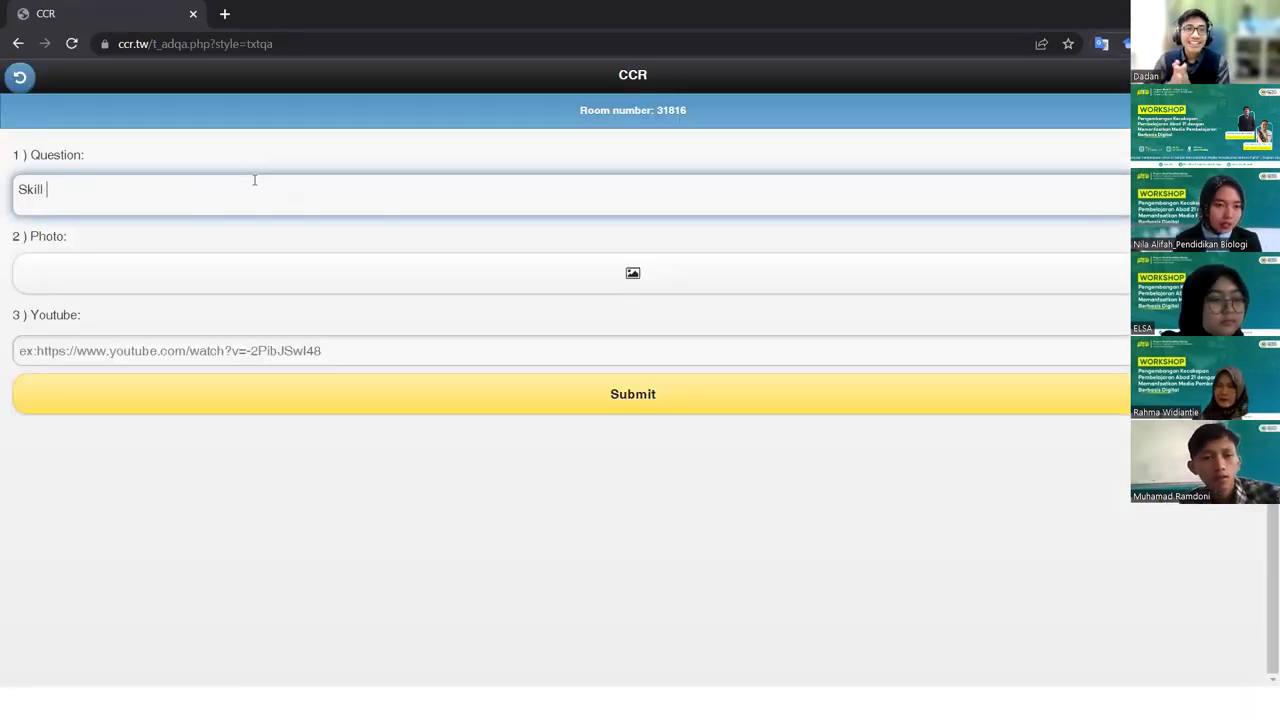
text( apa yang )
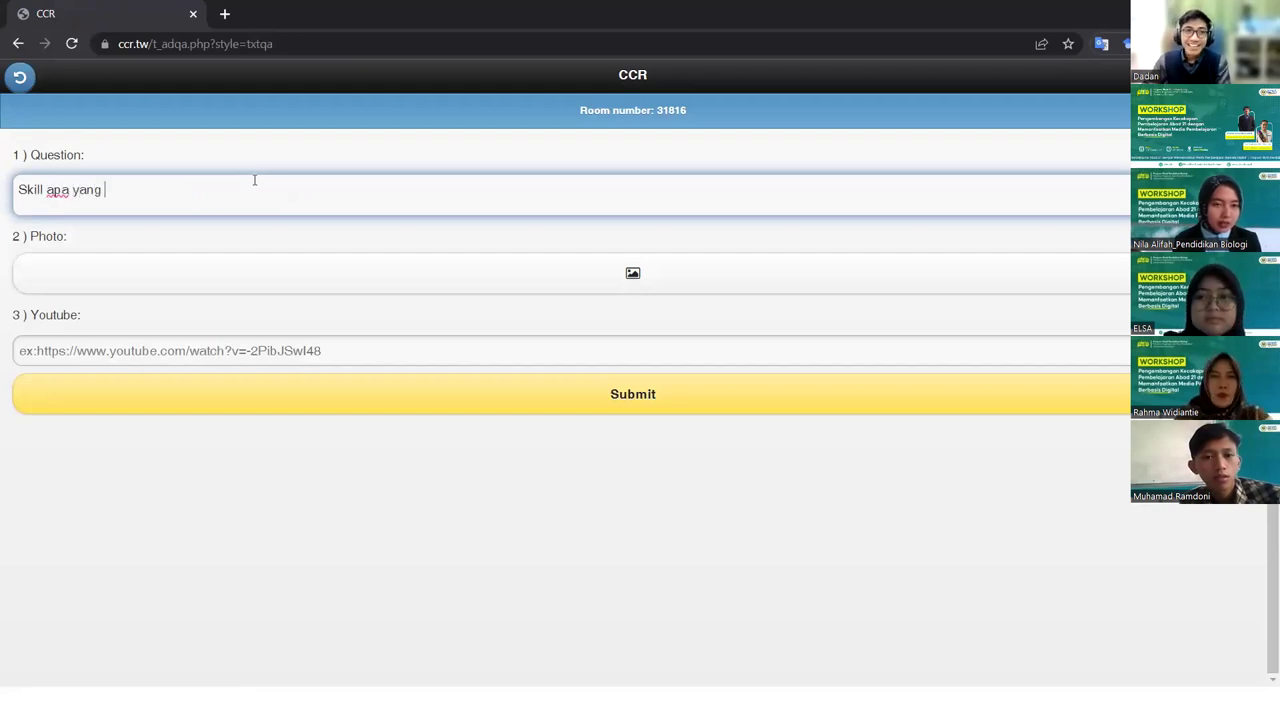
text(bisa)
key(BackSpace)
key(BackSpace)
key(BackSpace)
key(BackSpace)
key(BackSpace)
text(harus di kuasai d)
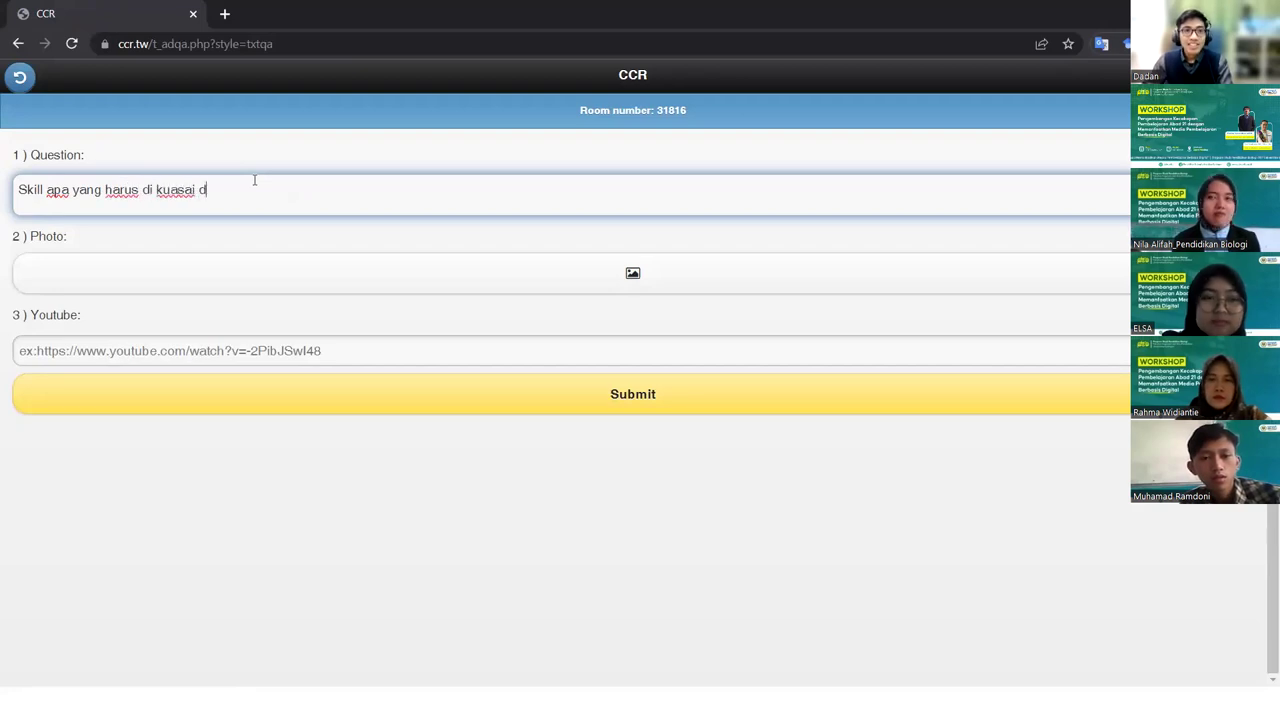
text(i Abad 21)
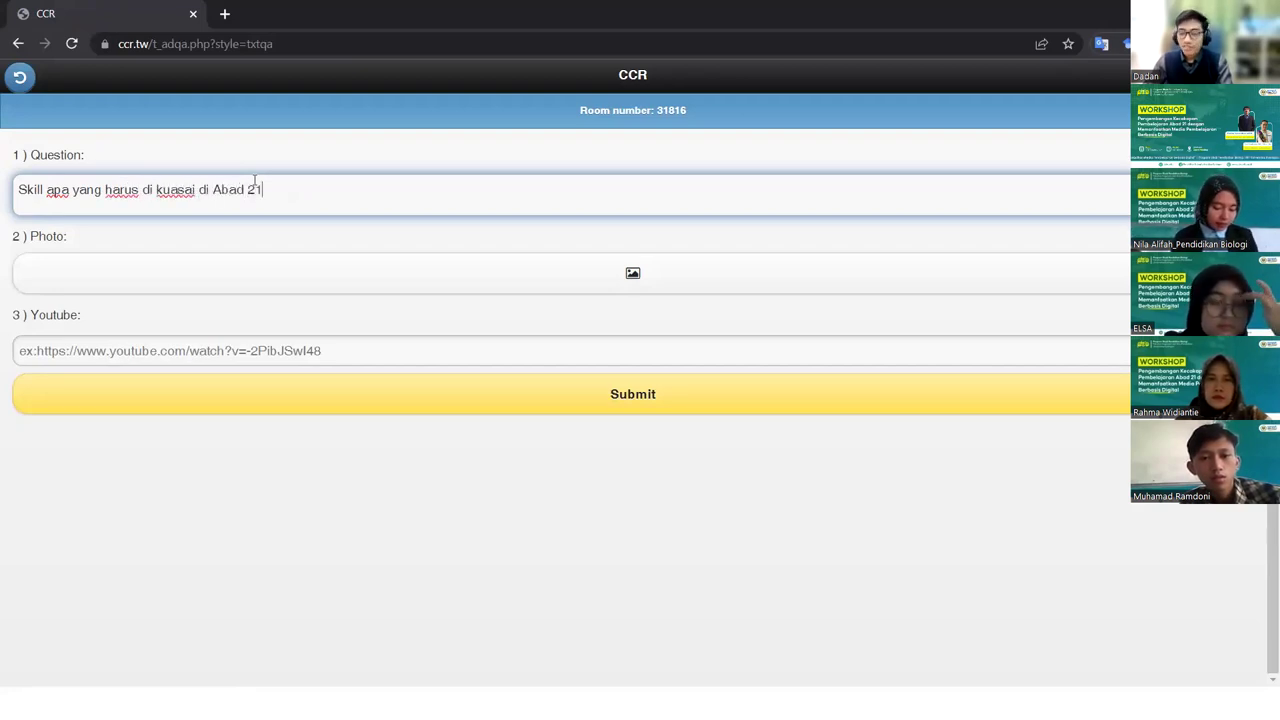
text(? Selain 4c)
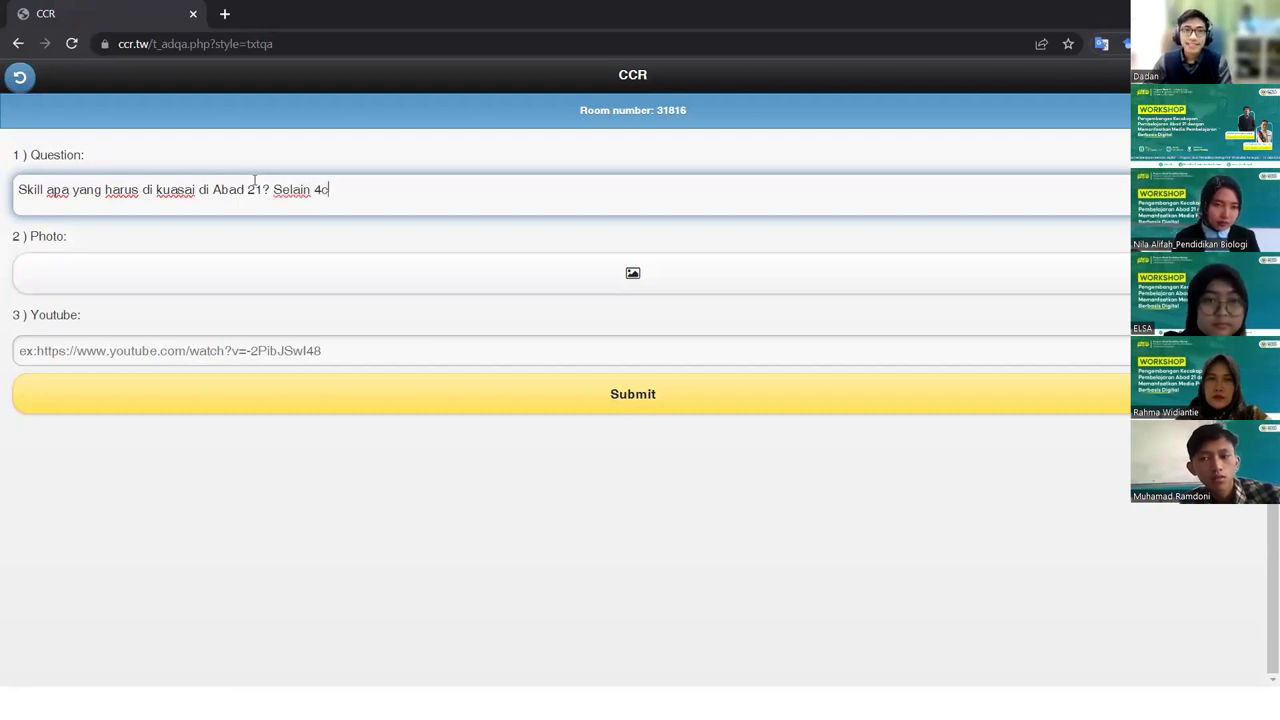
key(BackSpace)
text(C)
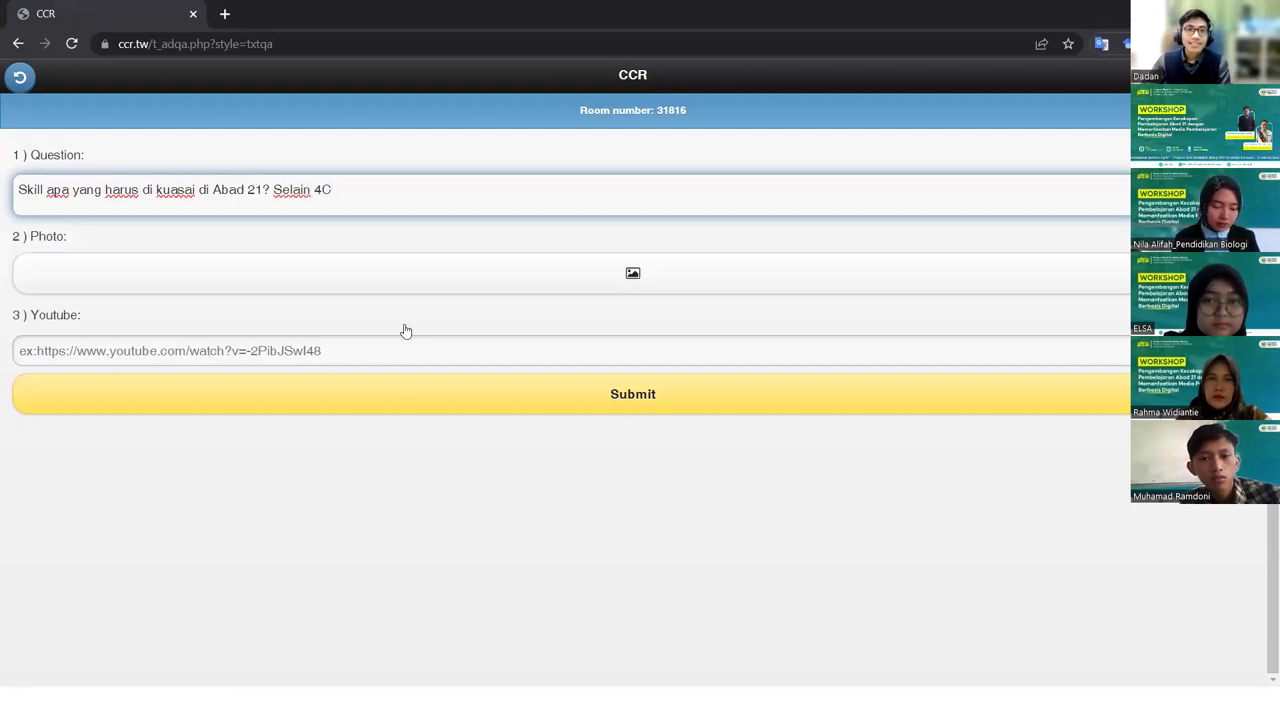
click(704, 398)
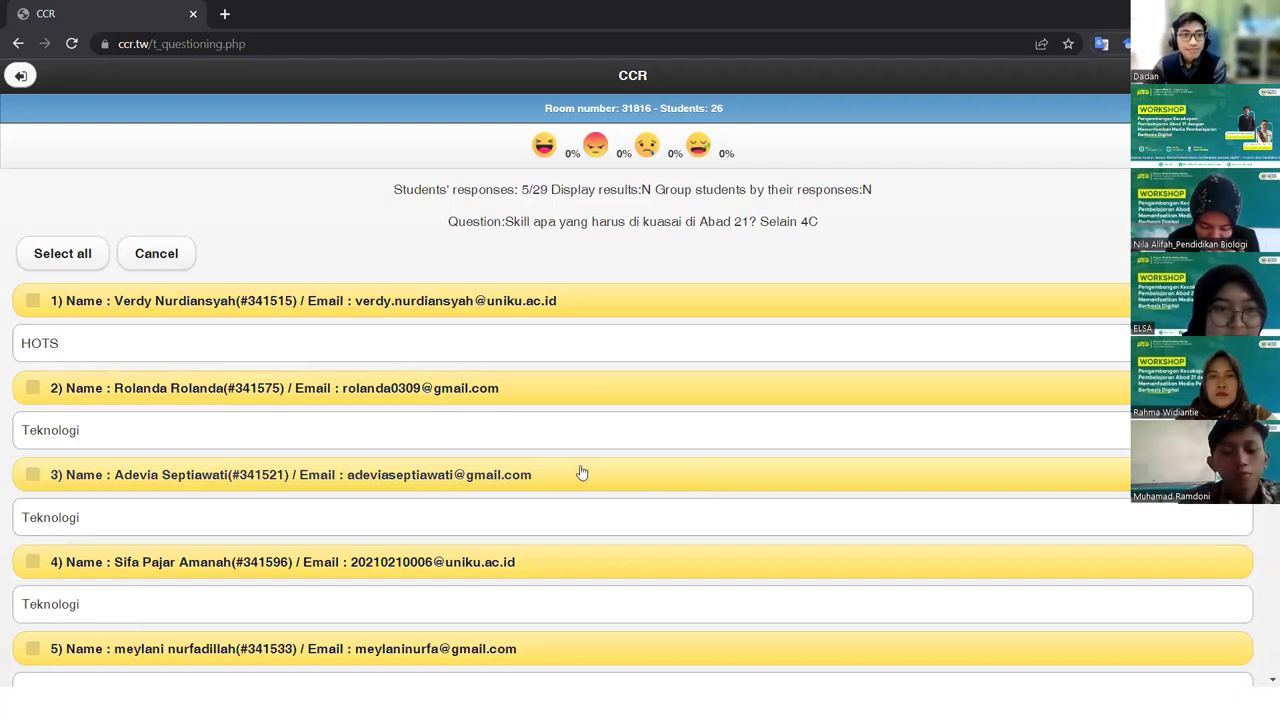
scroll(510, 431, down, 3)
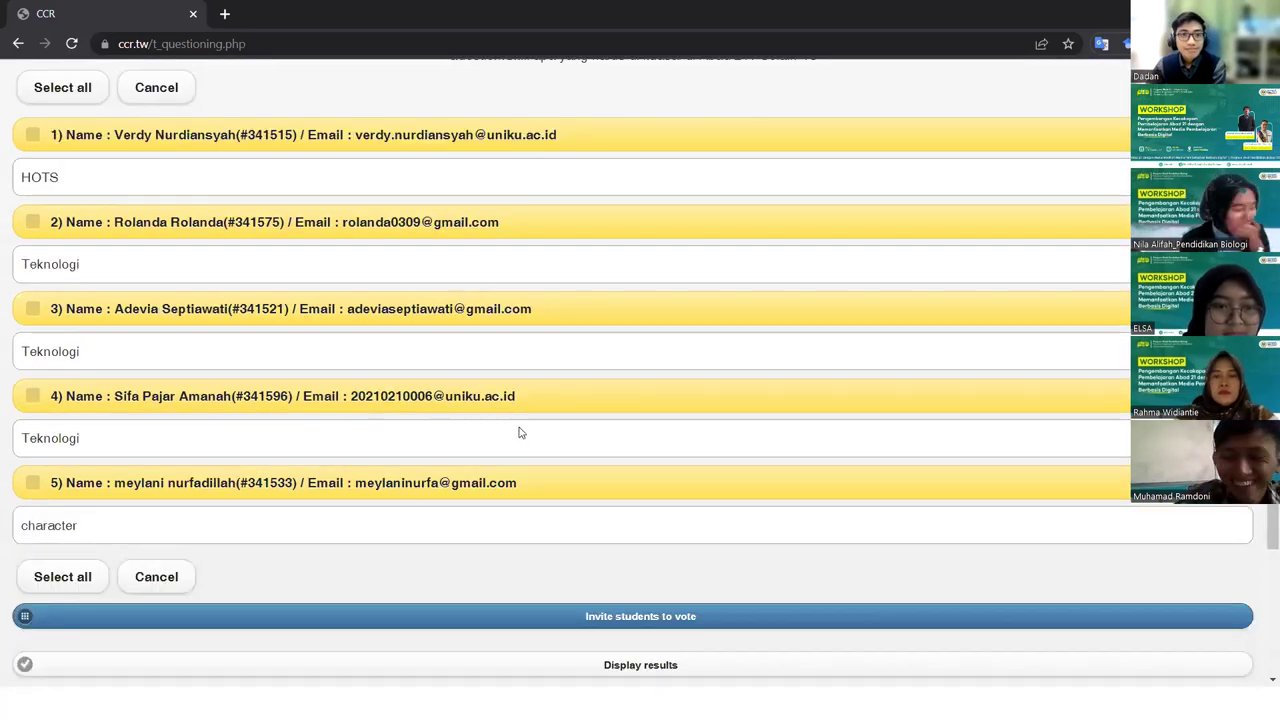
Review the students' incoming answers to the open-ended question about 21st-century skills and display the results to the class
scroll(519, 432, down, 2)
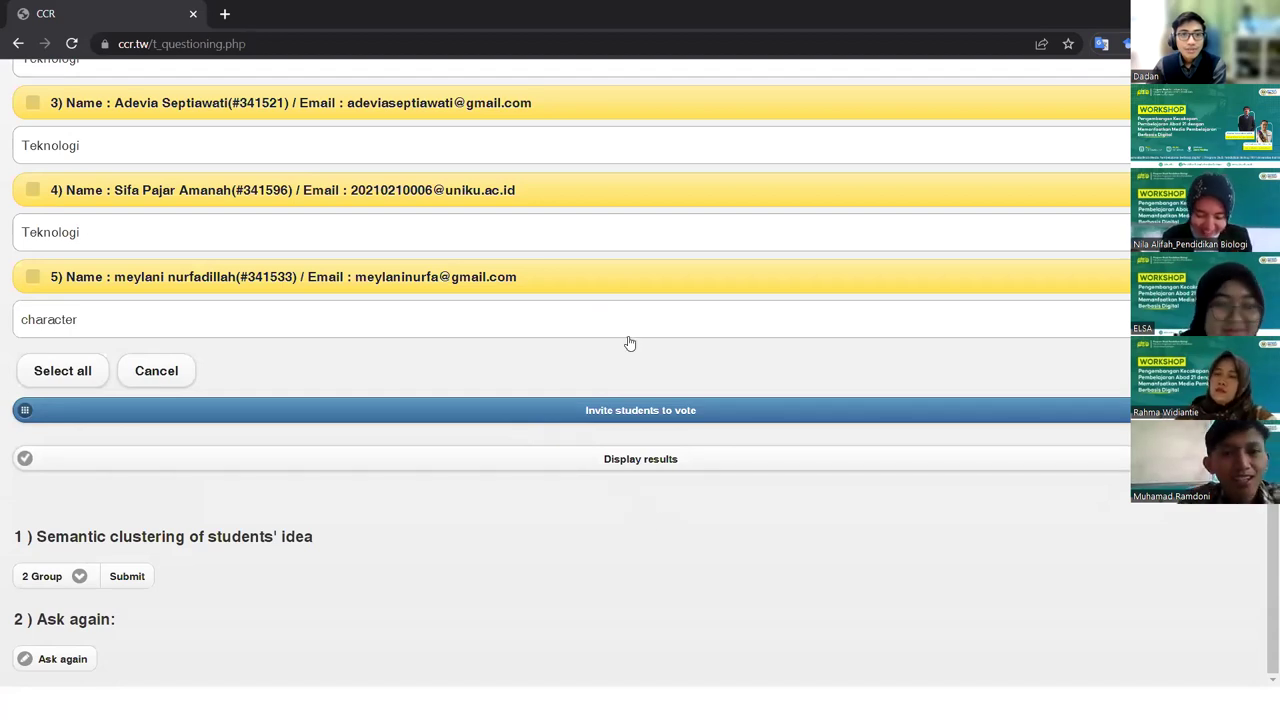
scroll(640, 380, up, 4)
scroll(647, 398, down, 3)
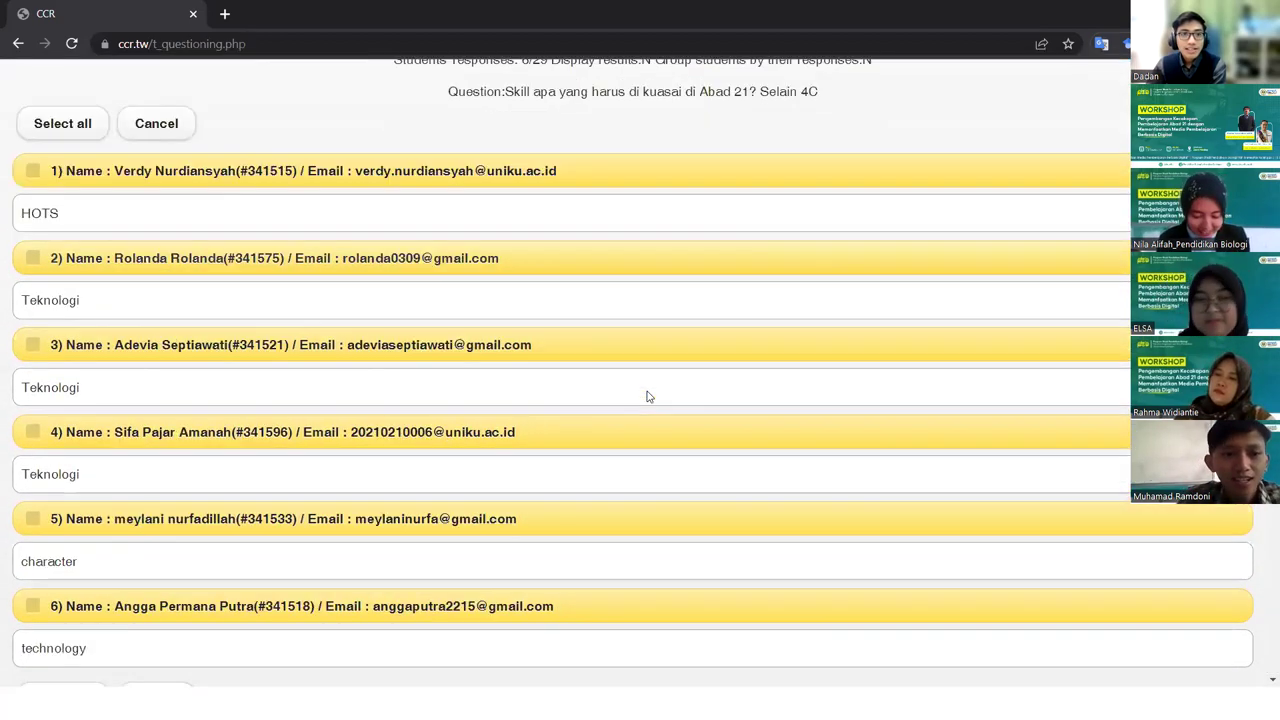
scroll(648, 398, down, 3)
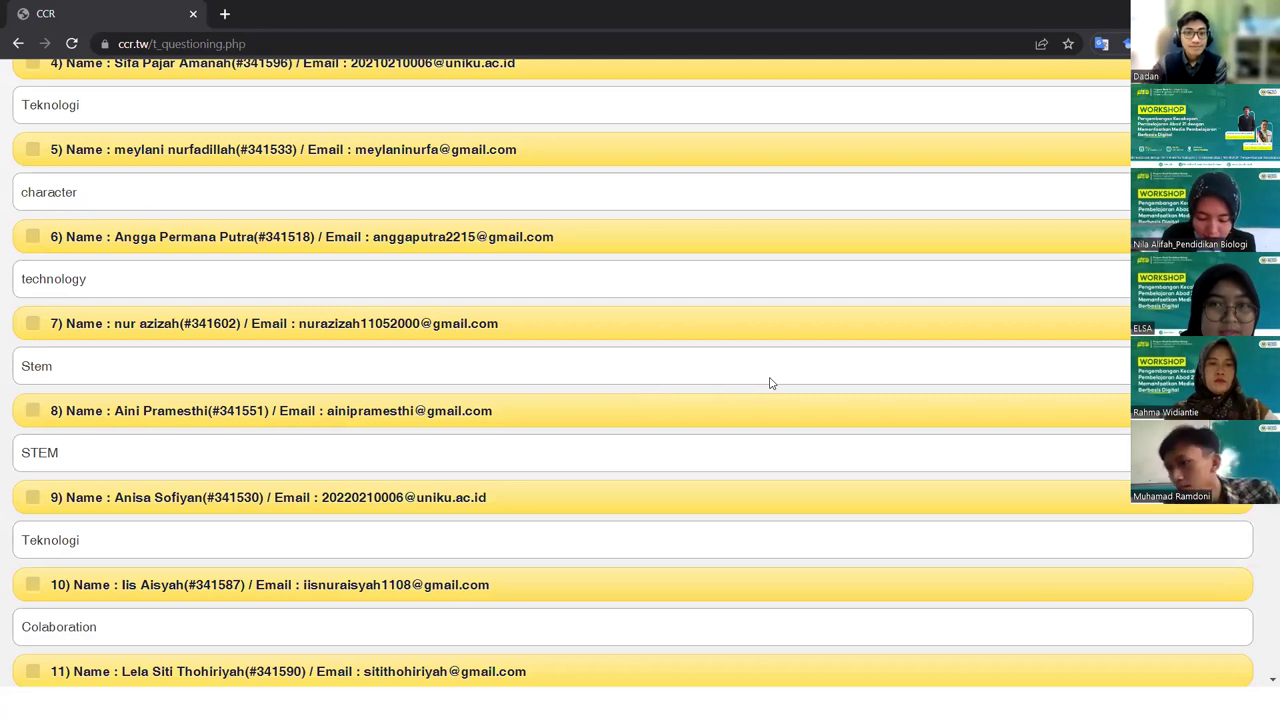
scroll(610, 410, down, 5)
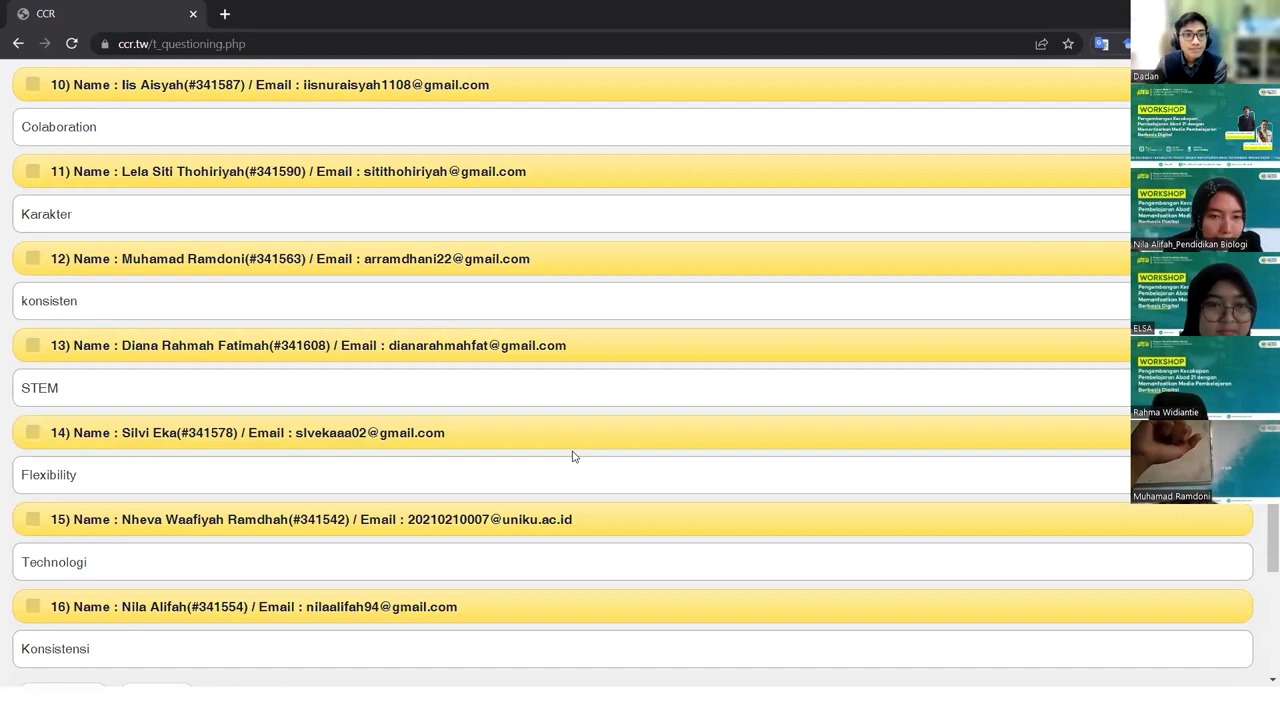
scroll(534, 474, down, 3)
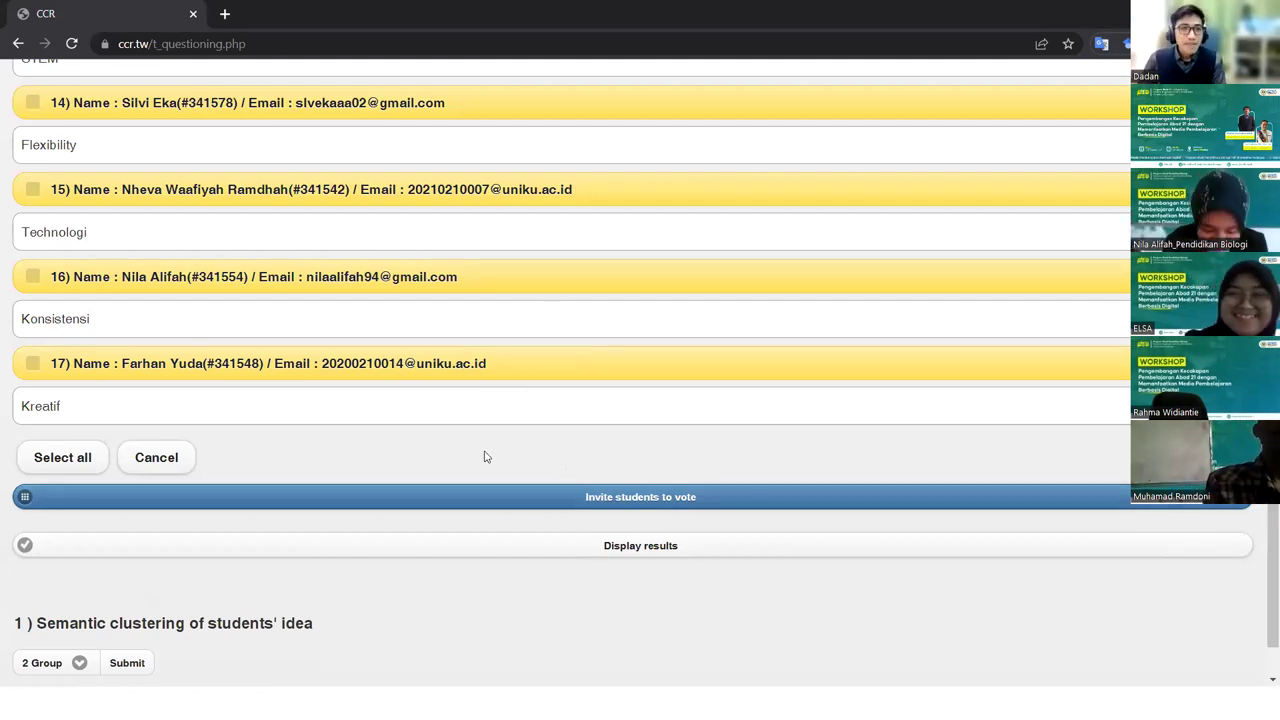
scroll(536, 475, down, 2)
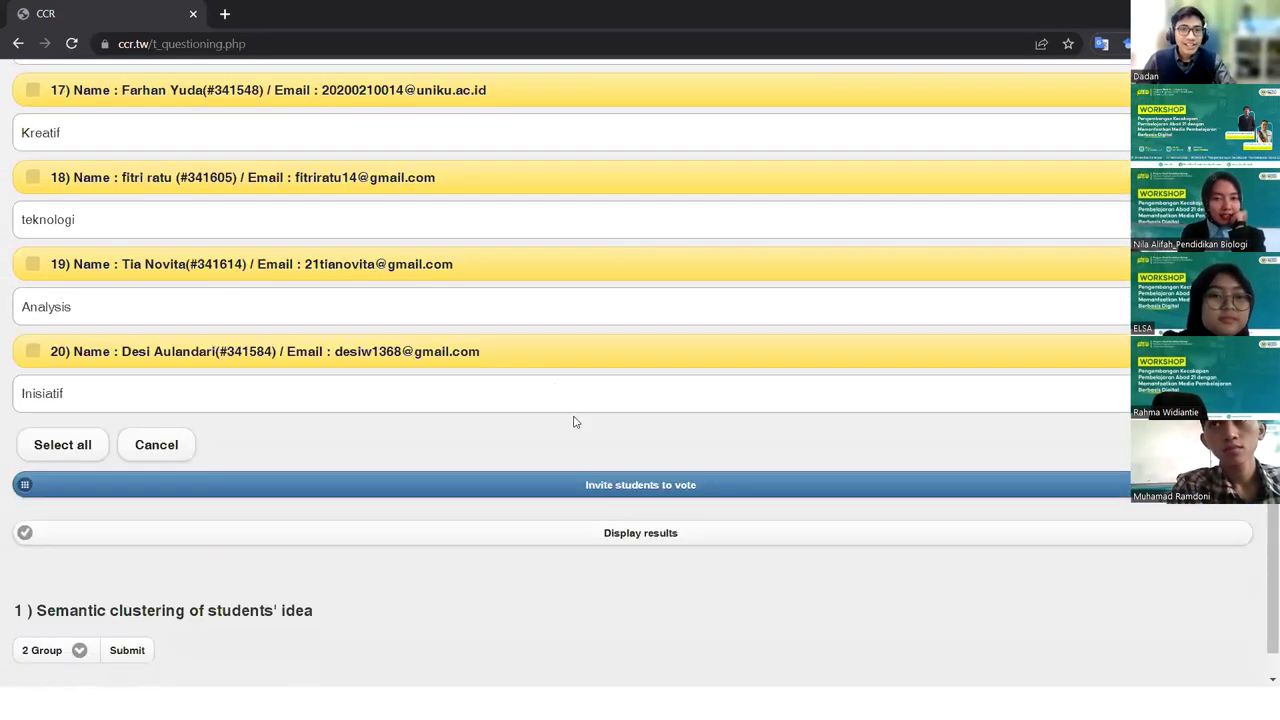
click(634, 466)
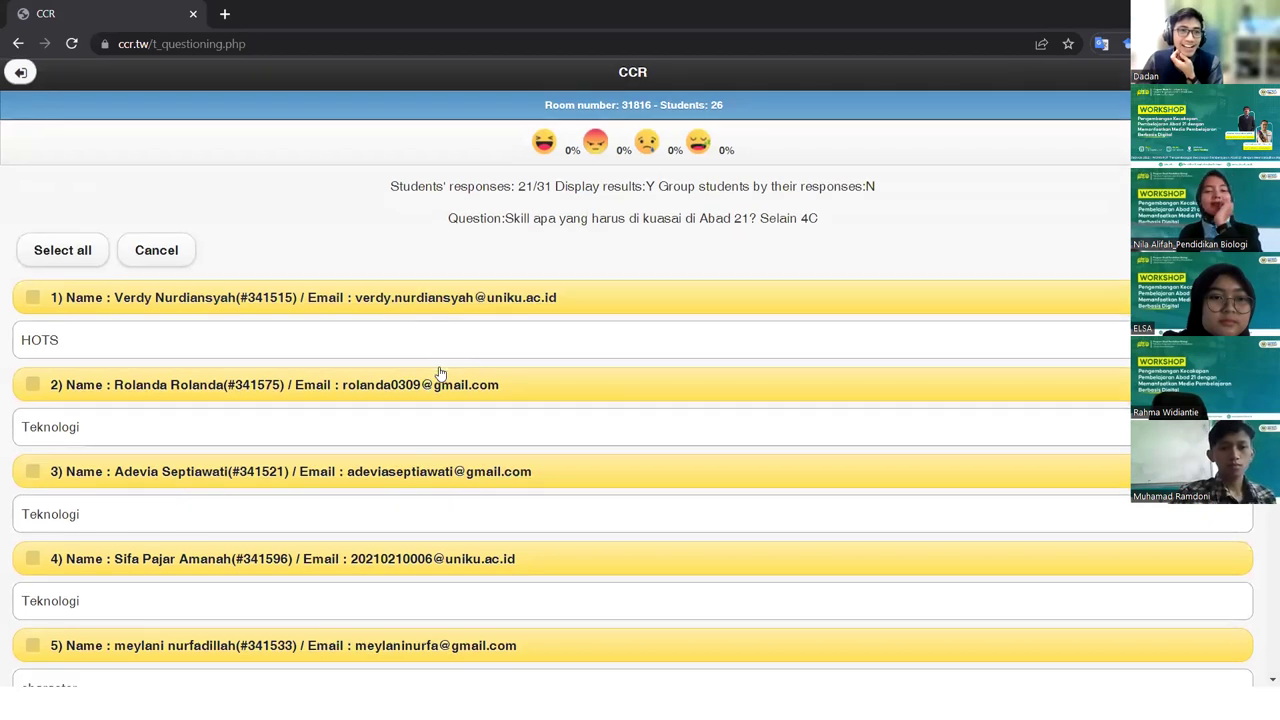
Highlight the first answer, "HOTS", for the participants and skim the remaining answers to the end of the list
scroll(440, 372, down, 2)
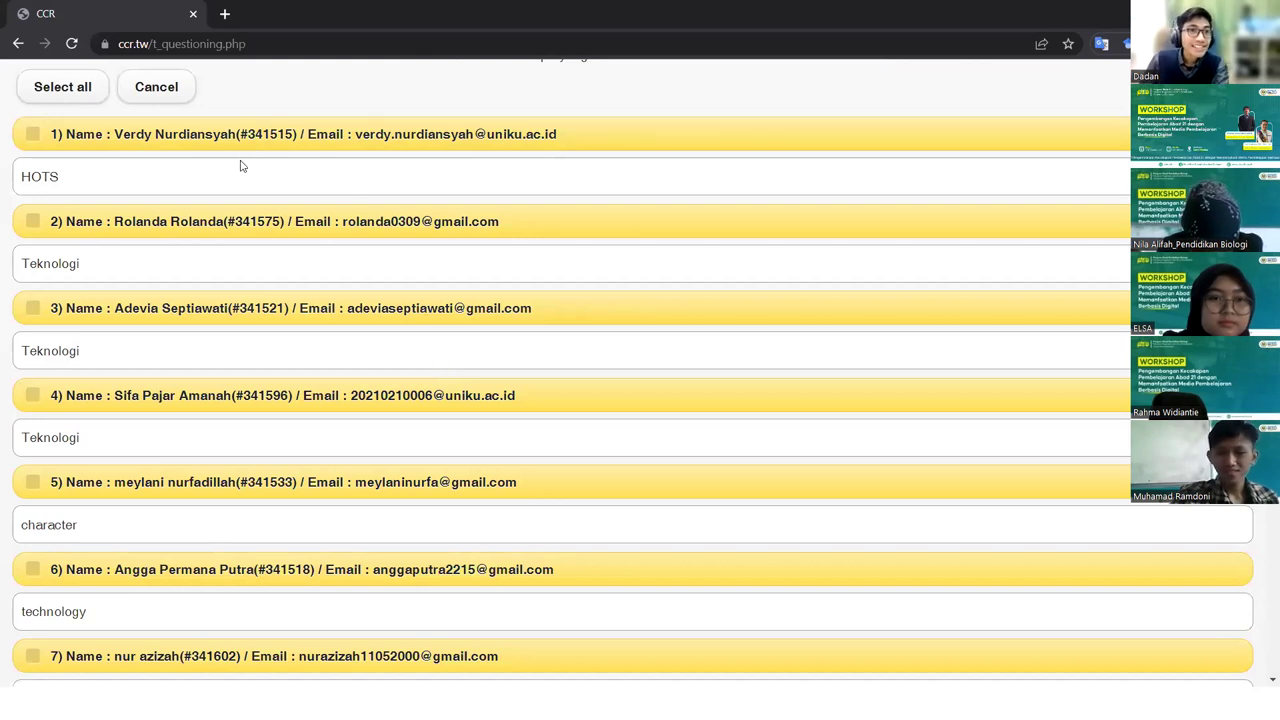
double_click(44, 176)
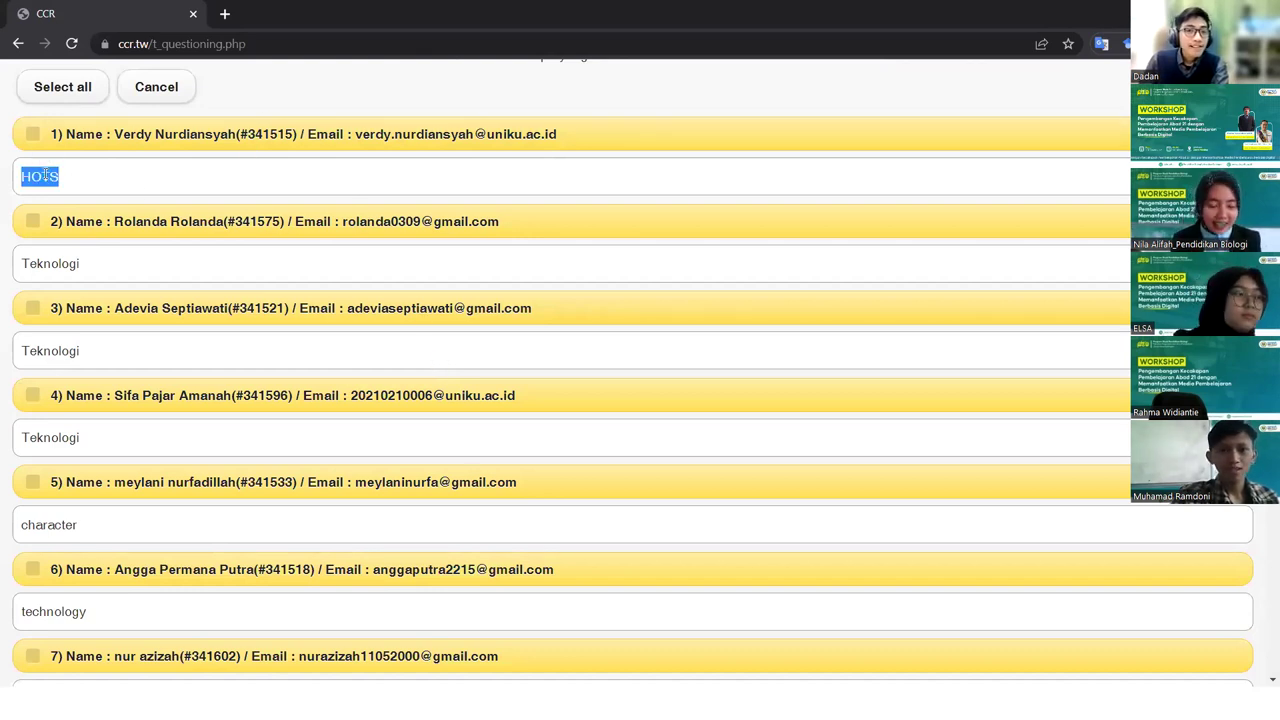
click(186, 188)
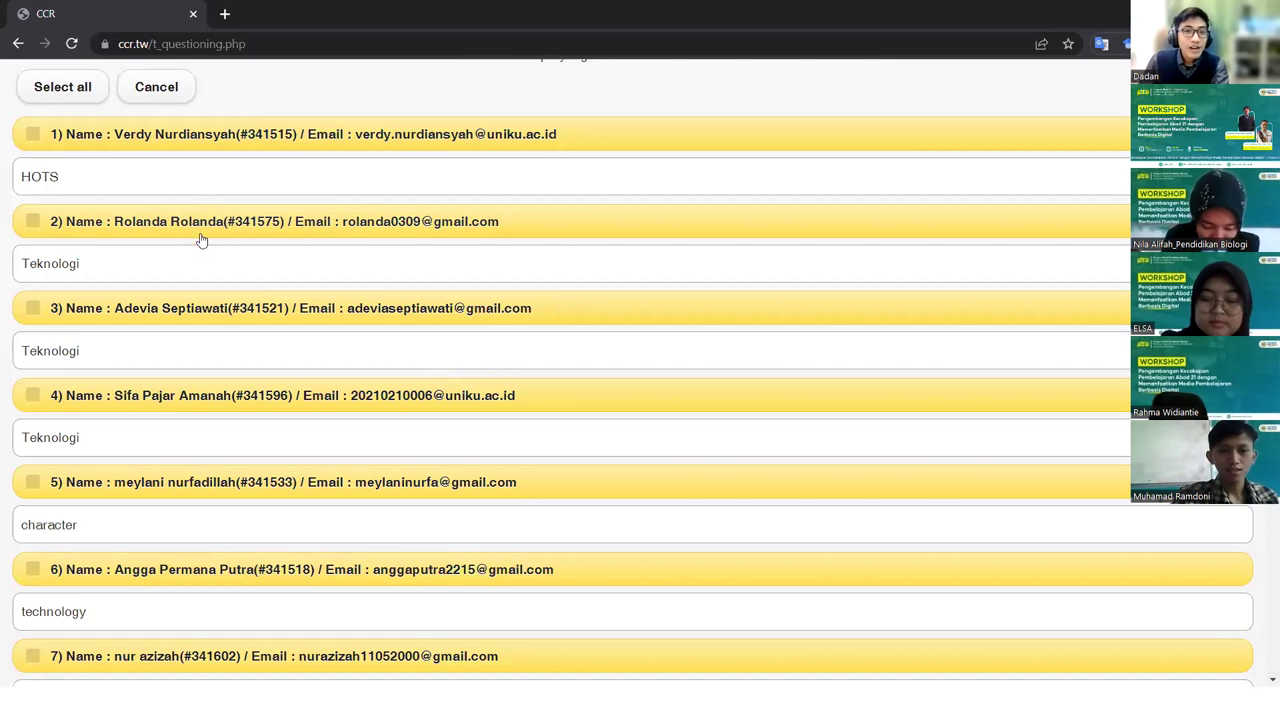
scroll(197, 295, down, 1)
scroll(197, 295, down, 20)
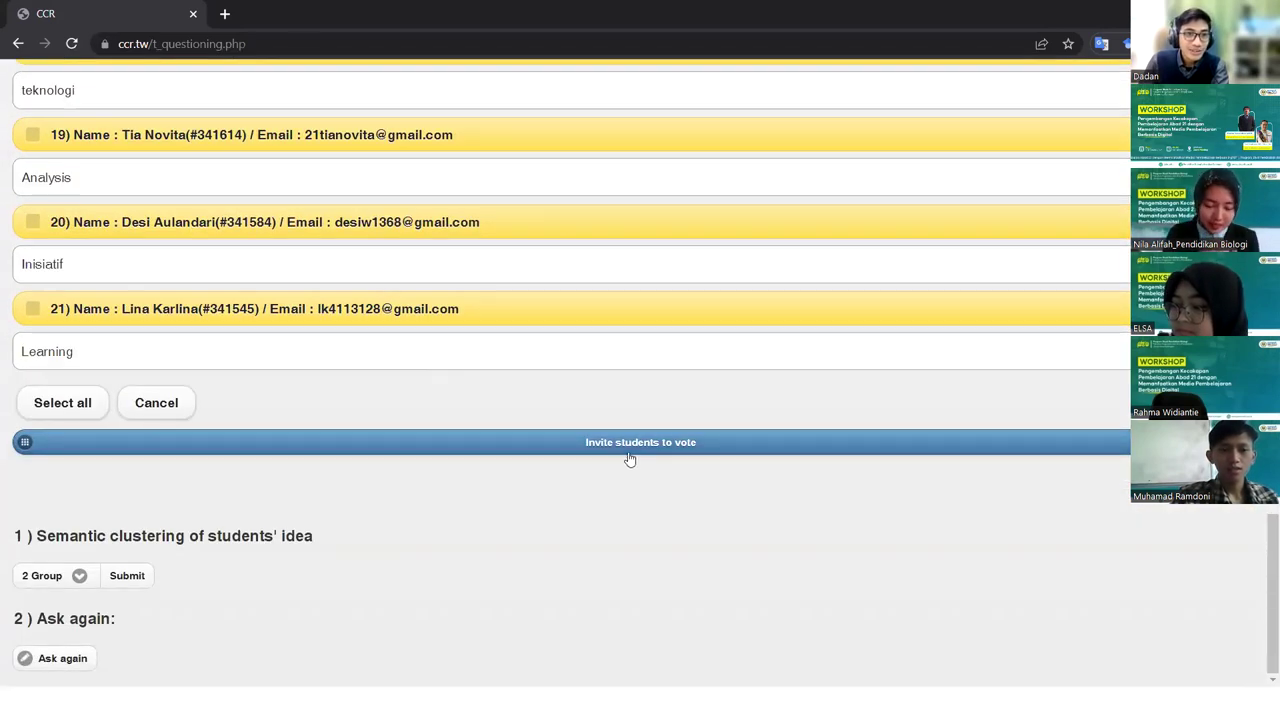
Go back to the middle of the answer list and examine the individual answers through to the last one
scroll(406, 420, up, 15)
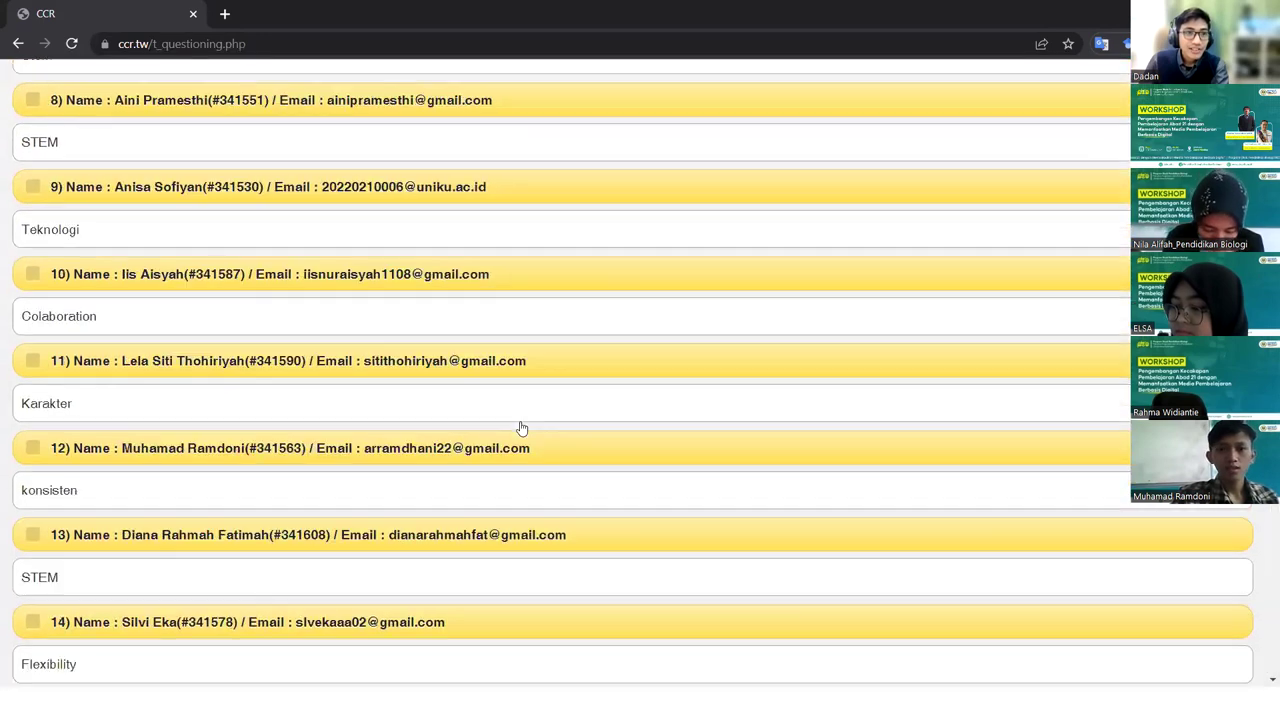
scroll(521, 427, down, 5)
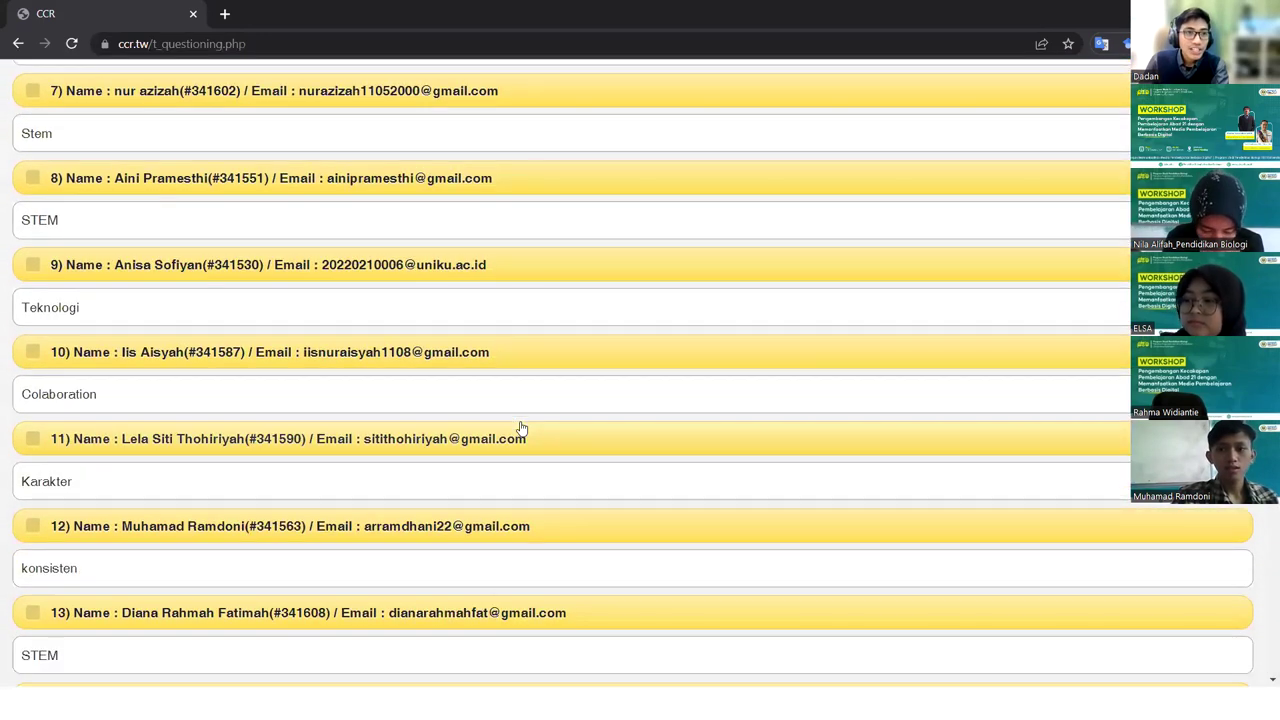
scroll(521, 425, down, 3)
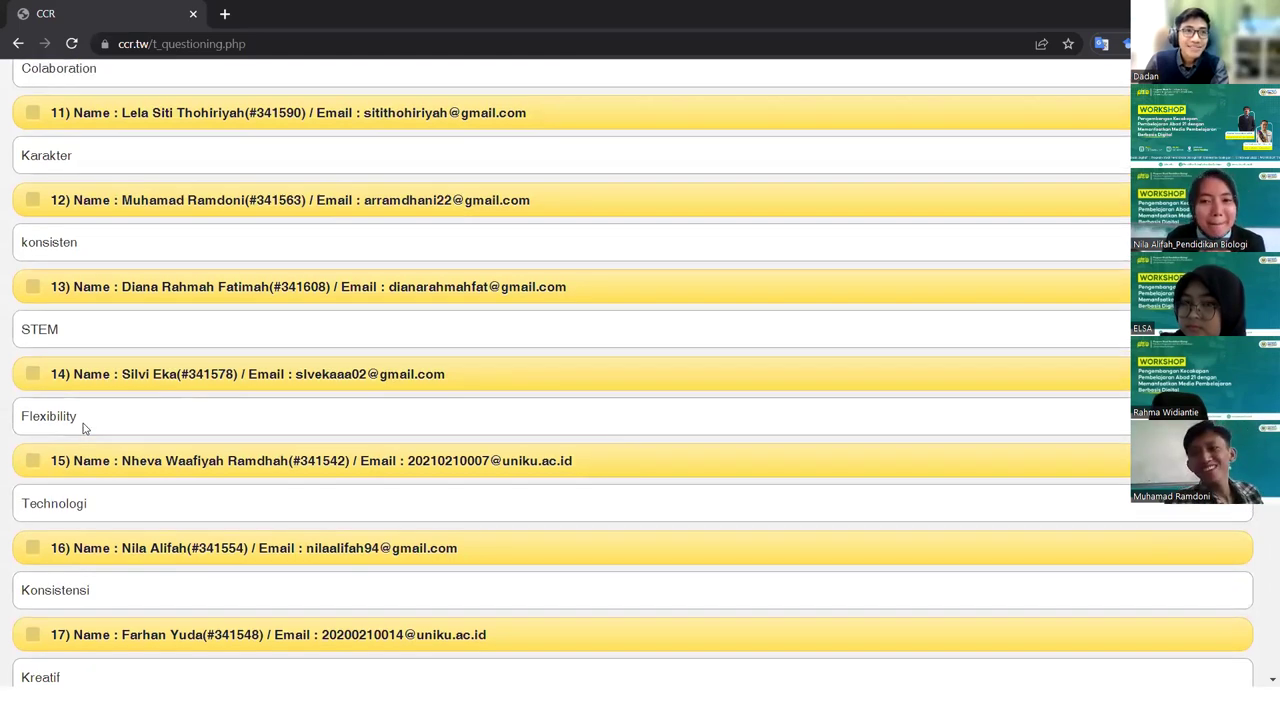
scroll(83, 423, up, 1)
scroll(135, 442, down, 2)
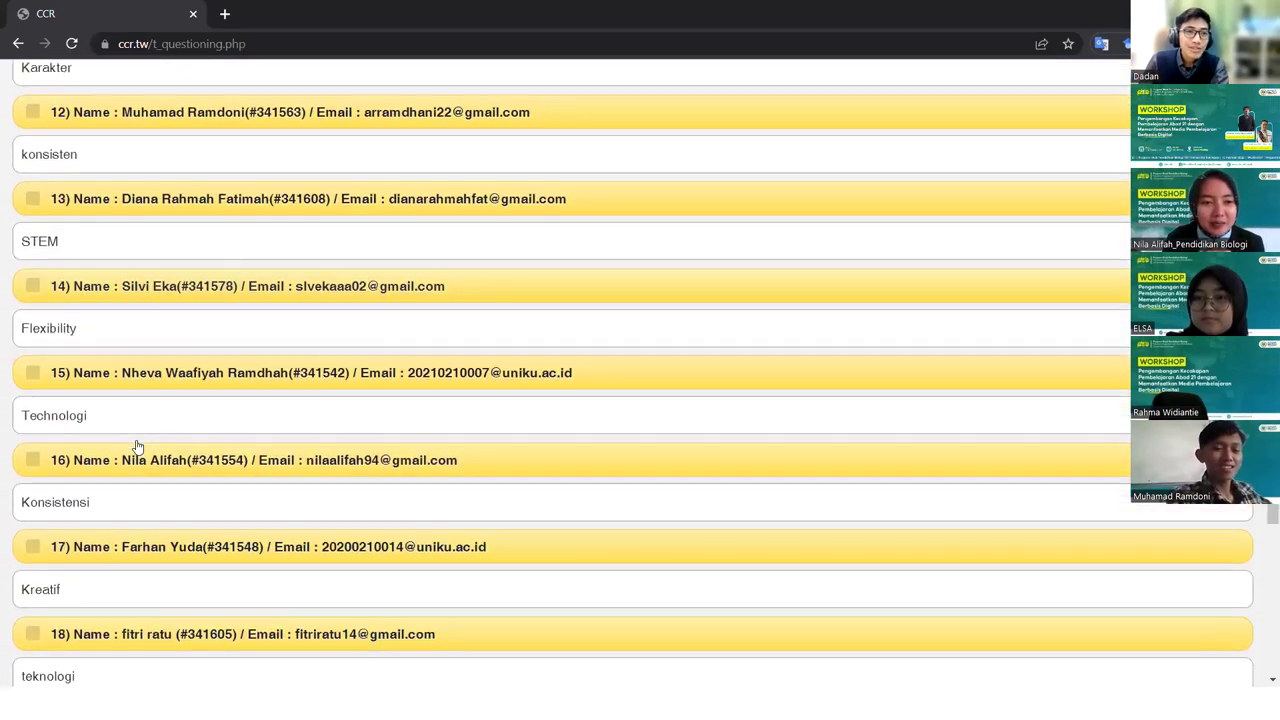
scroll(150, 463, down, 2)
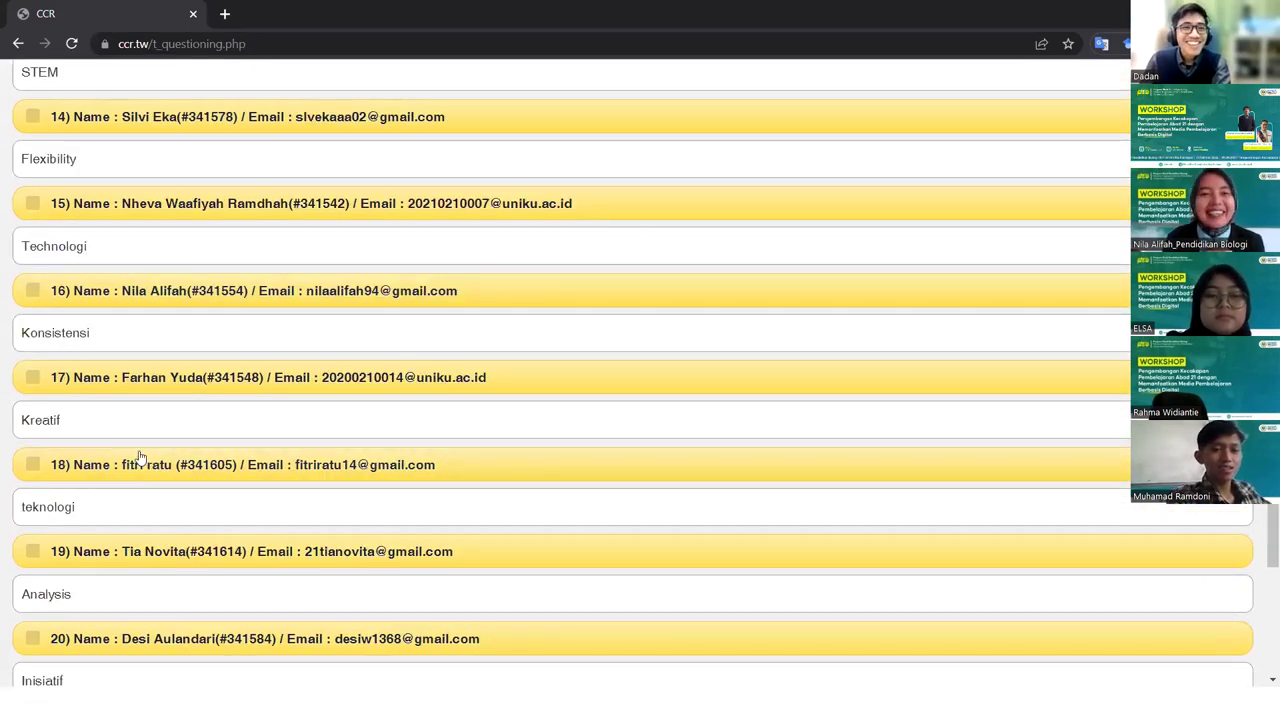
scroll(140, 457, down, 1)
scroll(133, 460, down, 2)
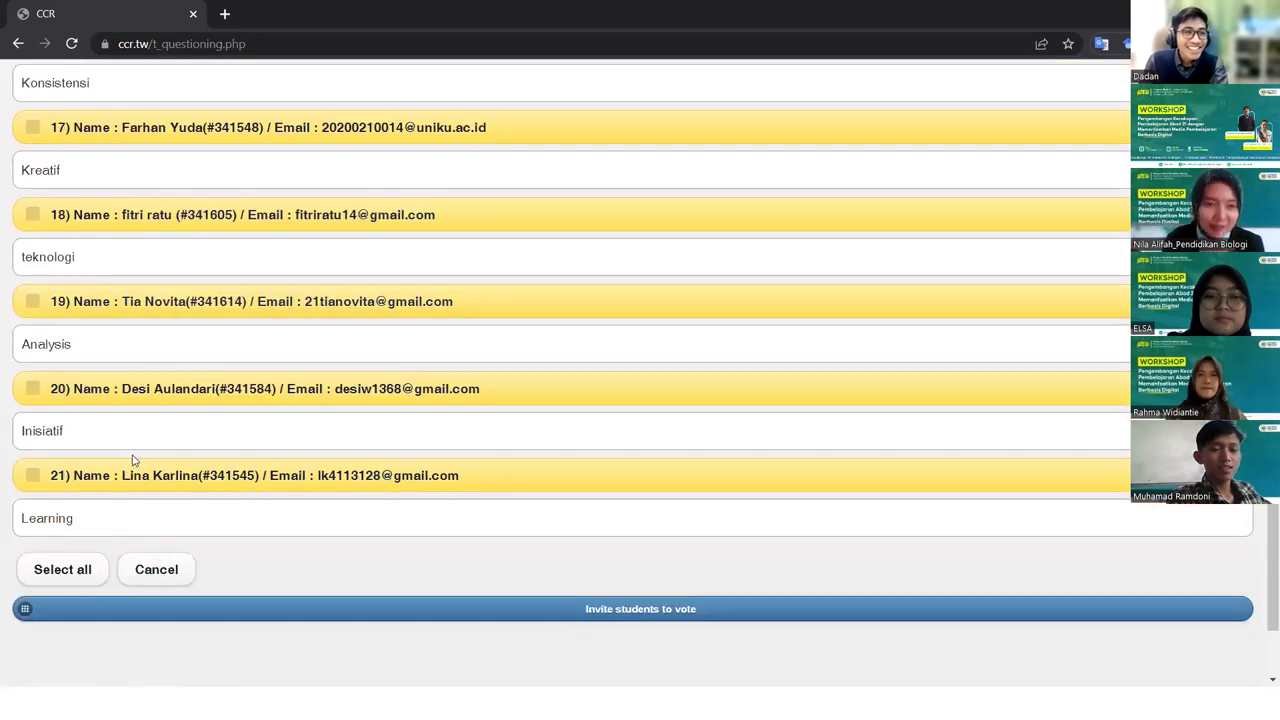
scroll(360, 505, down, 2)
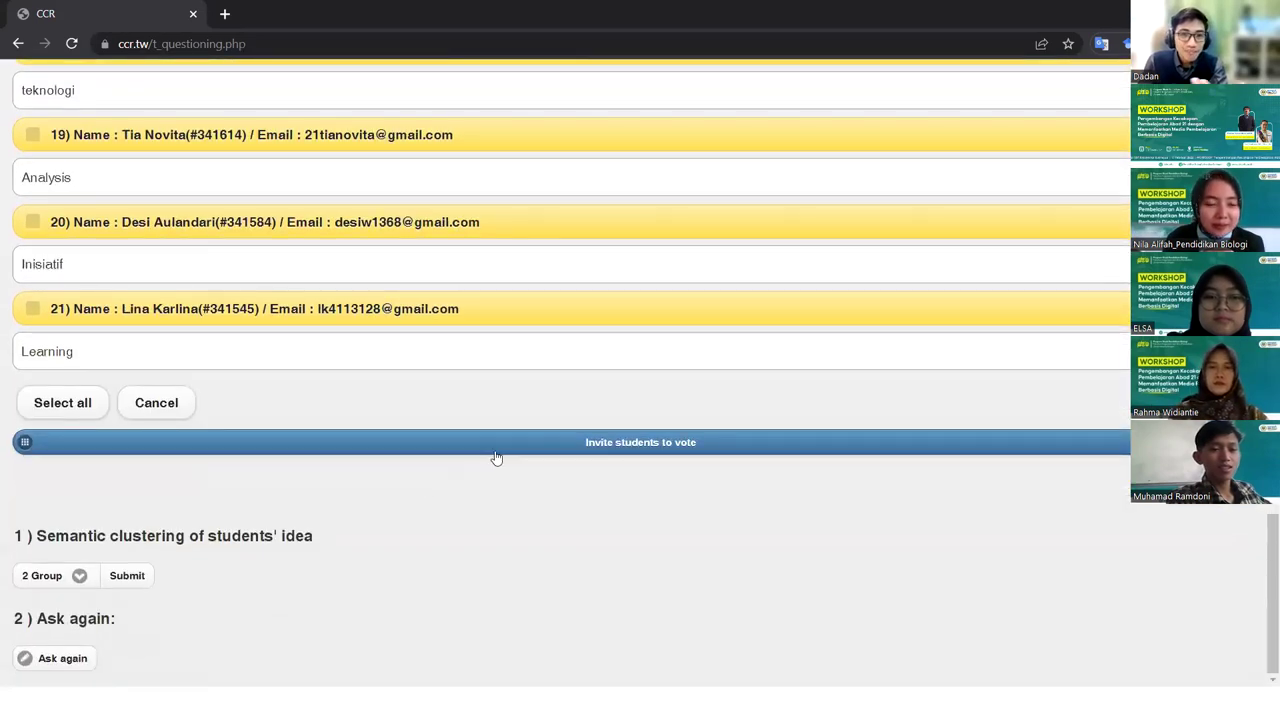
Try to invite the students to vote without selecting any answers, dismiss the alert and look over the answer list again
click(568, 442)
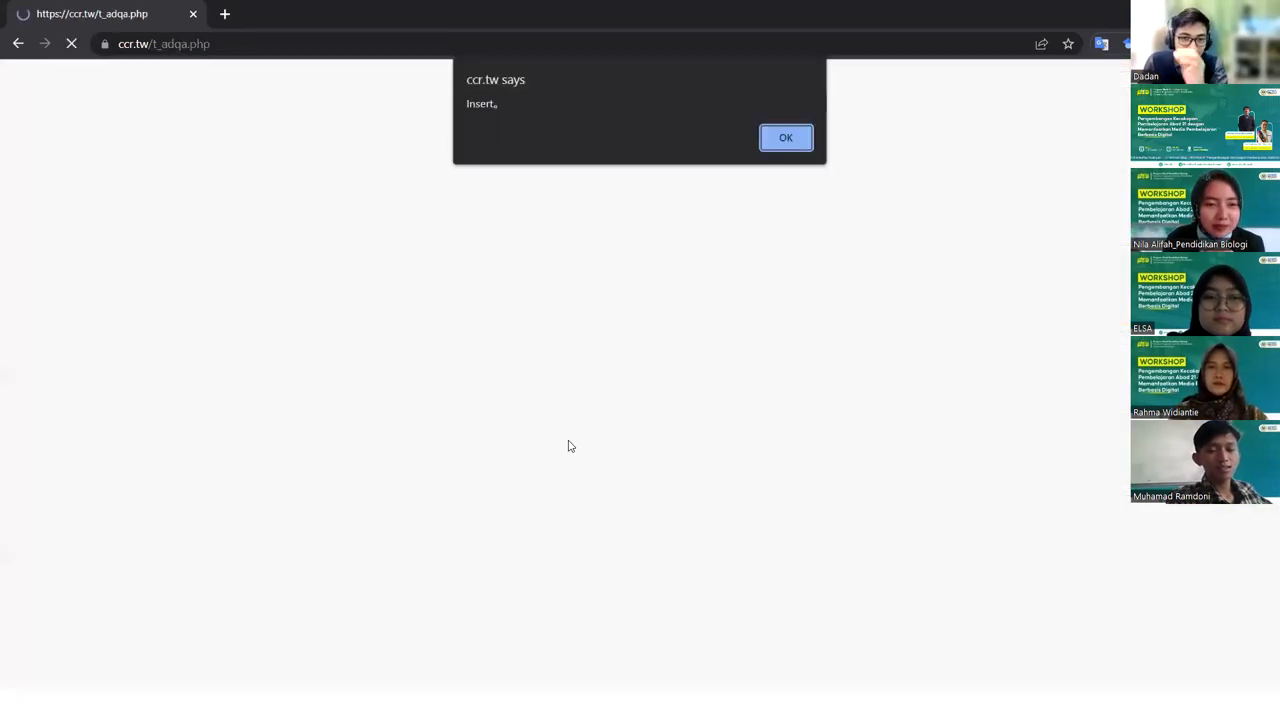
click(799, 147)
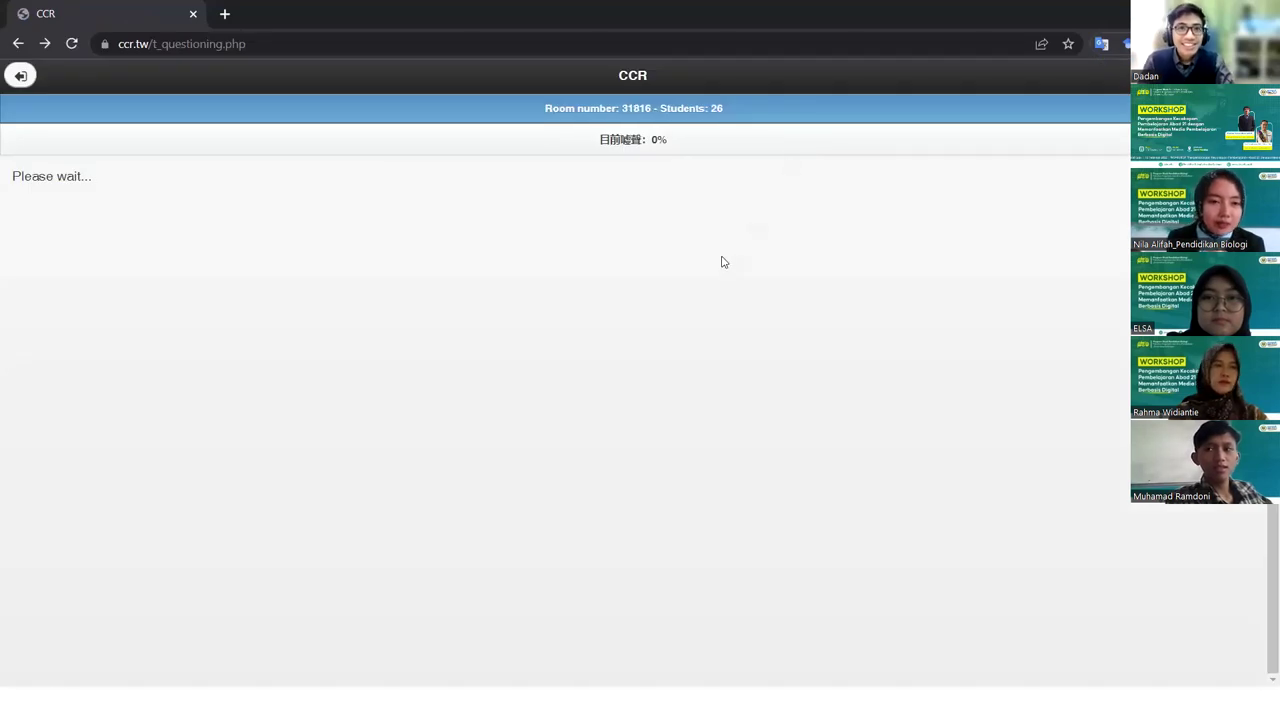
scroll(523, 376, down, 20)
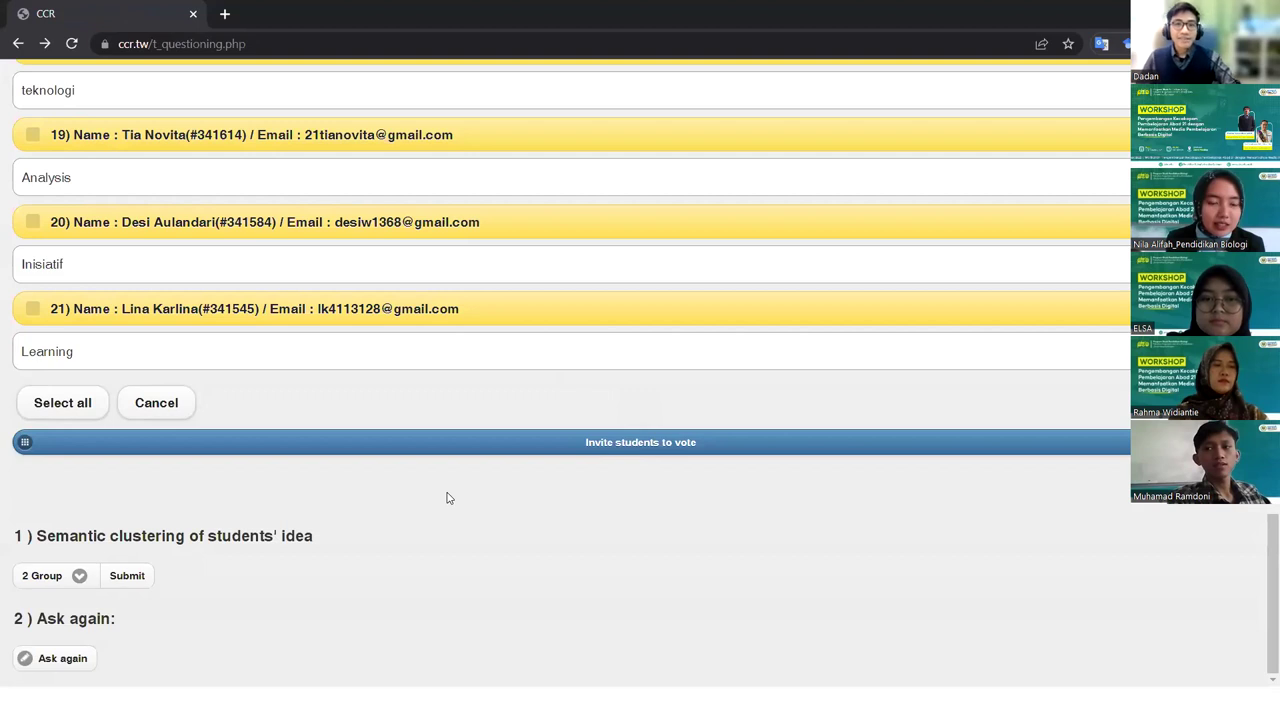
scroll(560, 377, up, 20)
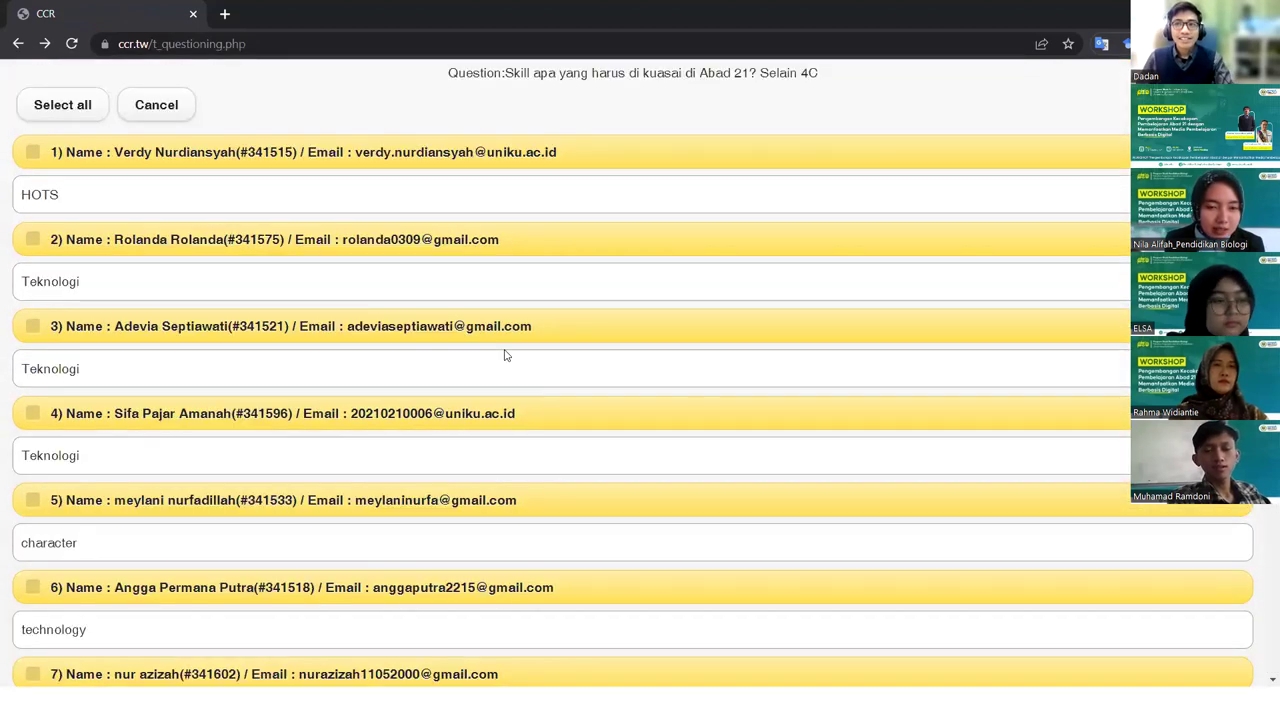
Leave the question page, replace the CCR tab with a new one, and switch to the PowerPoint slide "Interactive Respond System"
click(20, 78)
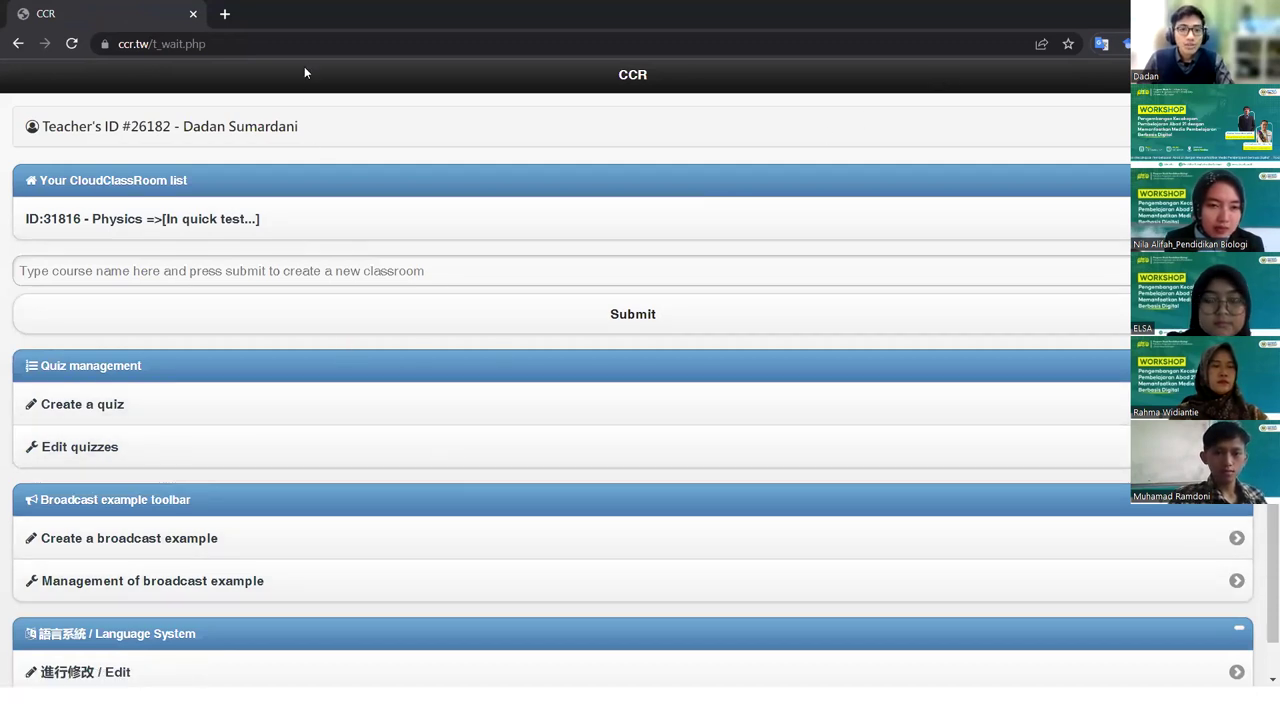
click(224, 15)
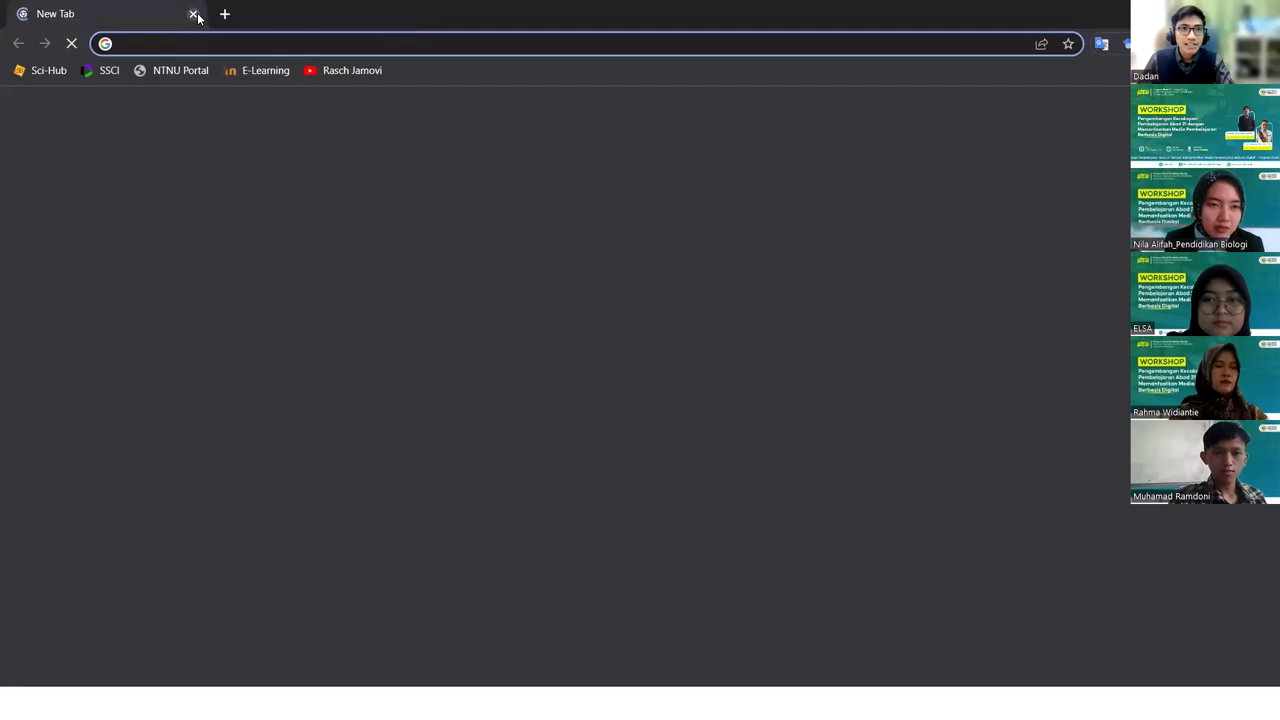
key(alt+Tab)
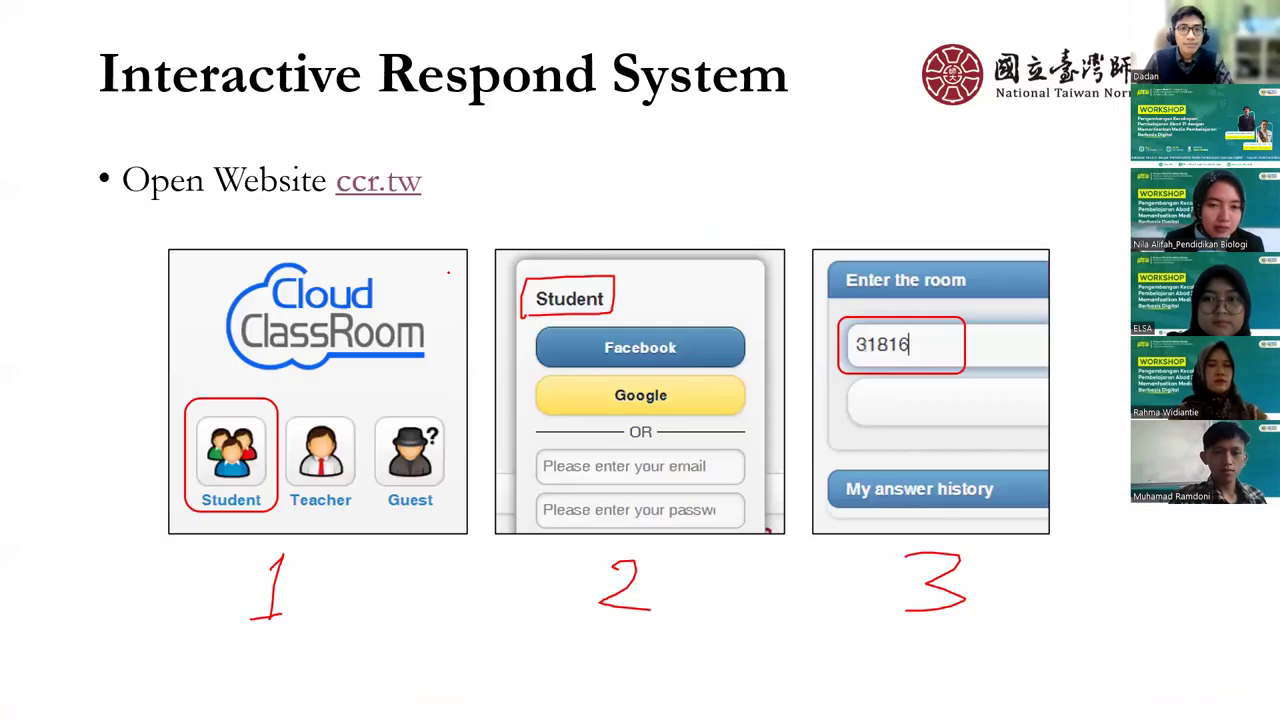